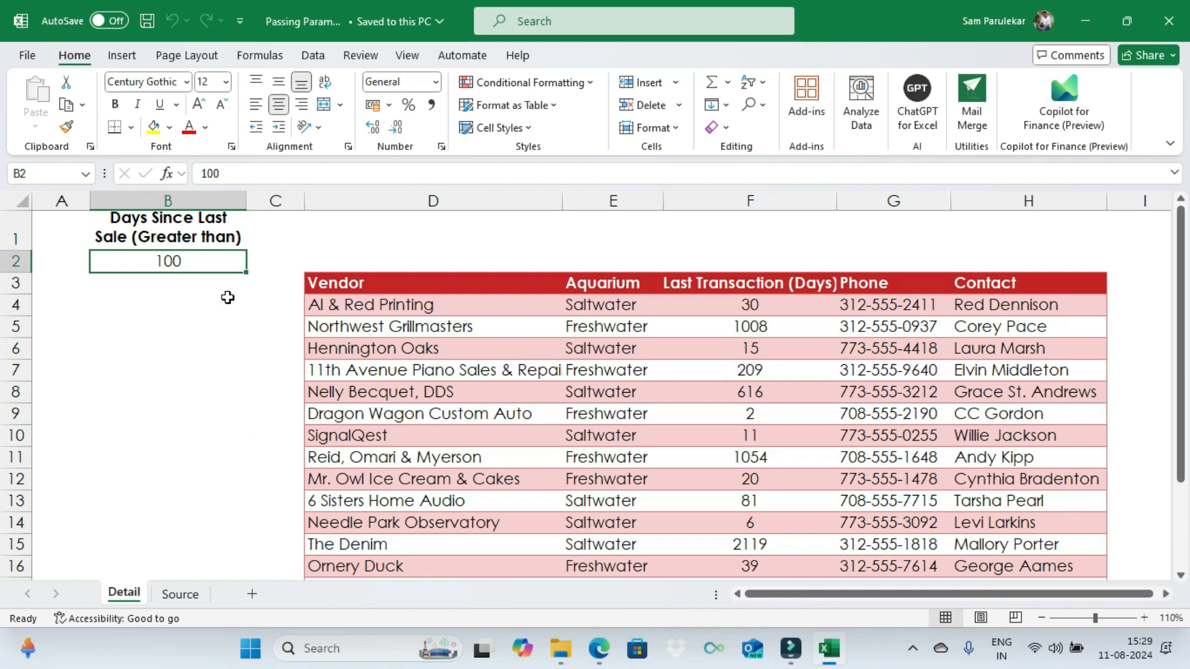
Step: Load the Days Since Last Sale header and value cells into Power Query as a query from table/range
click(162, 218)
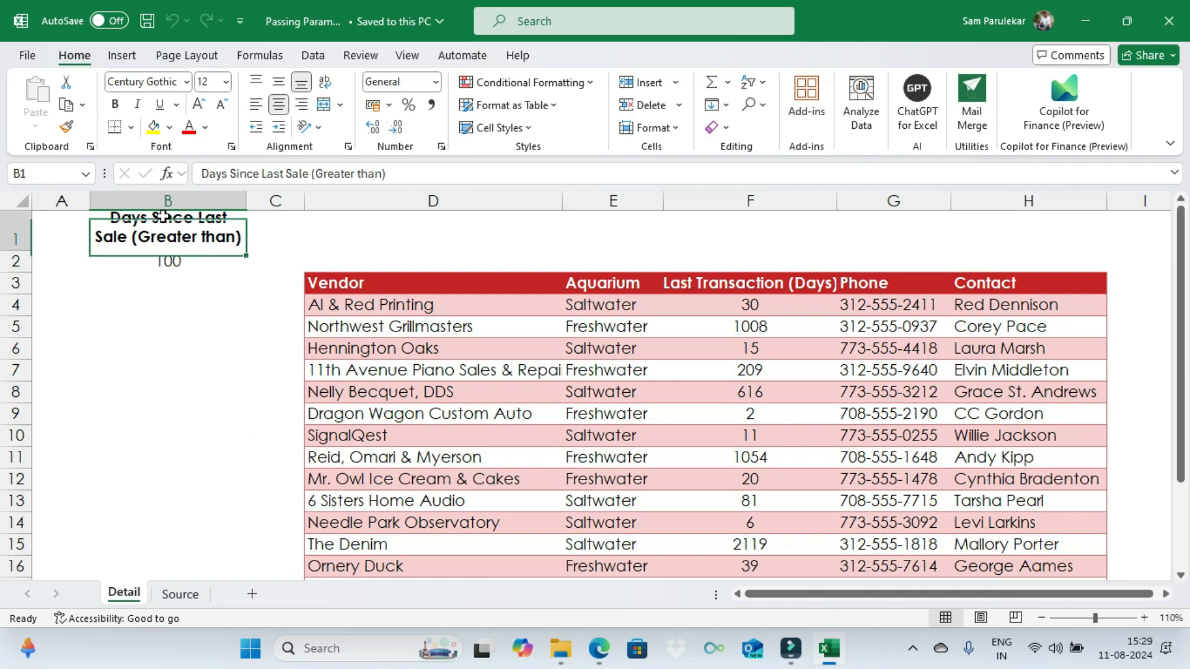
drag(168, 256, 168, 263)
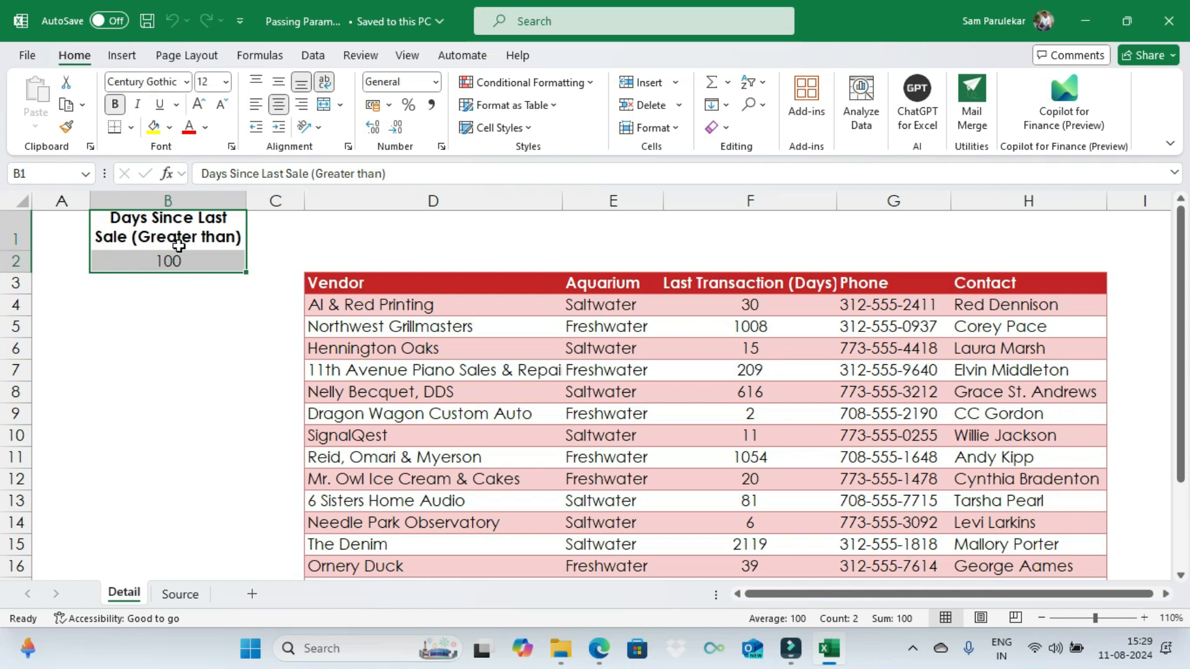
right_click(178, 246)
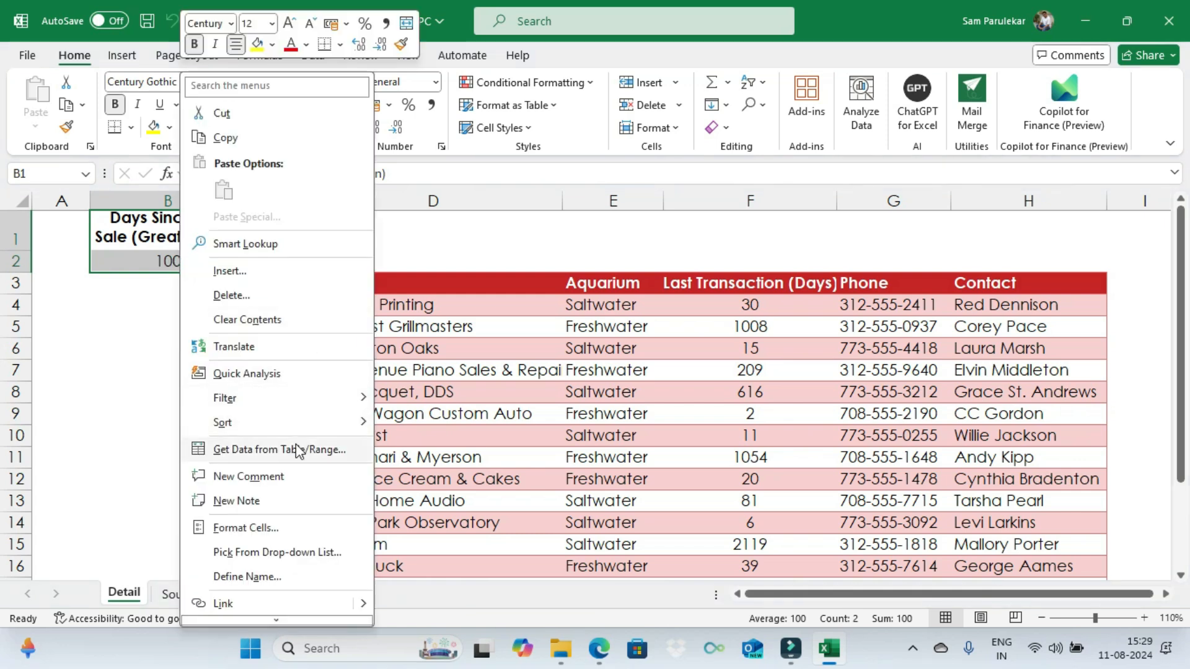
click(296, 449)
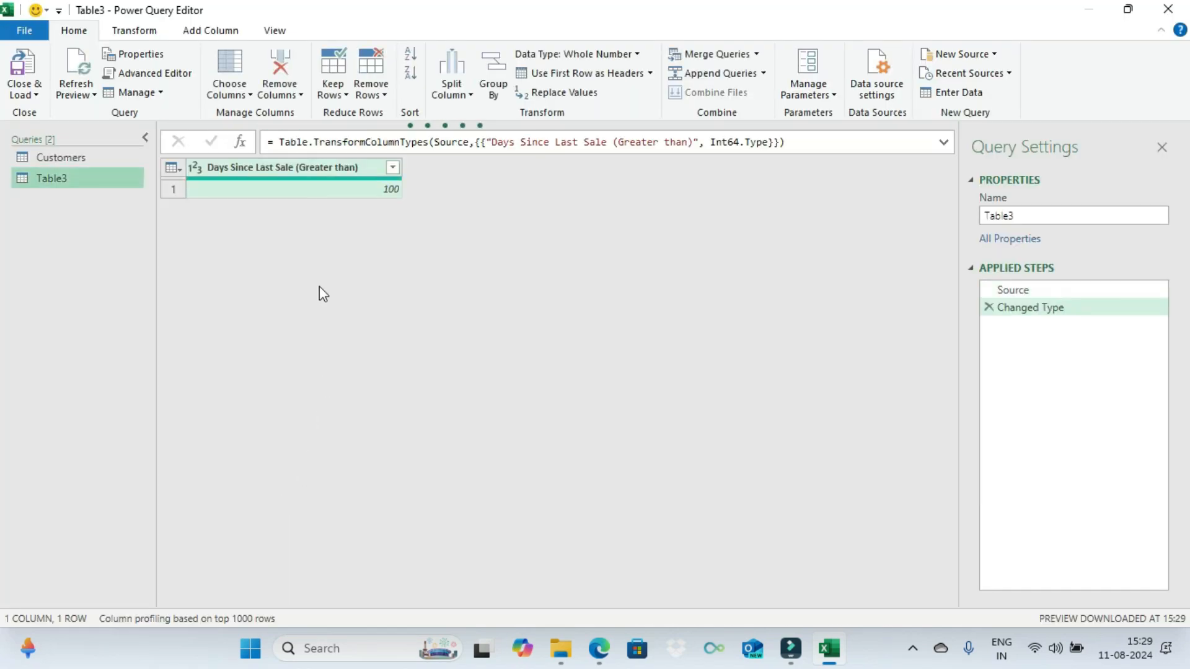
Step: Drill down on the 100 value so the new query returns a single number
click(377, 188)
right_click(378, 188)
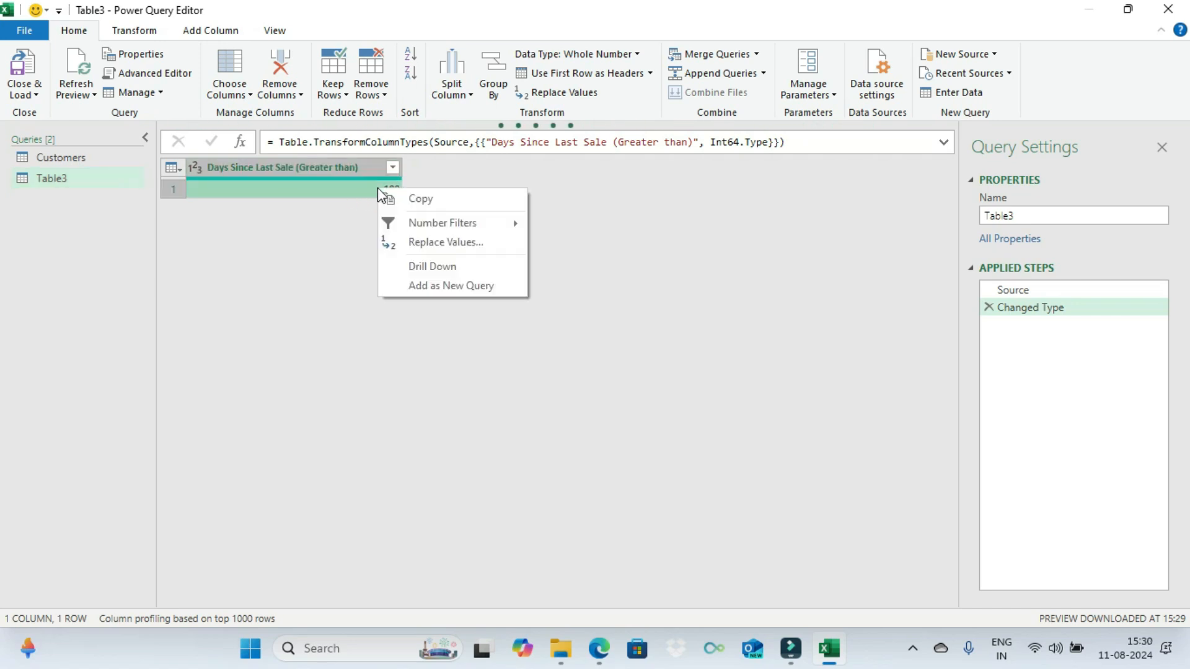
click(431, 264)
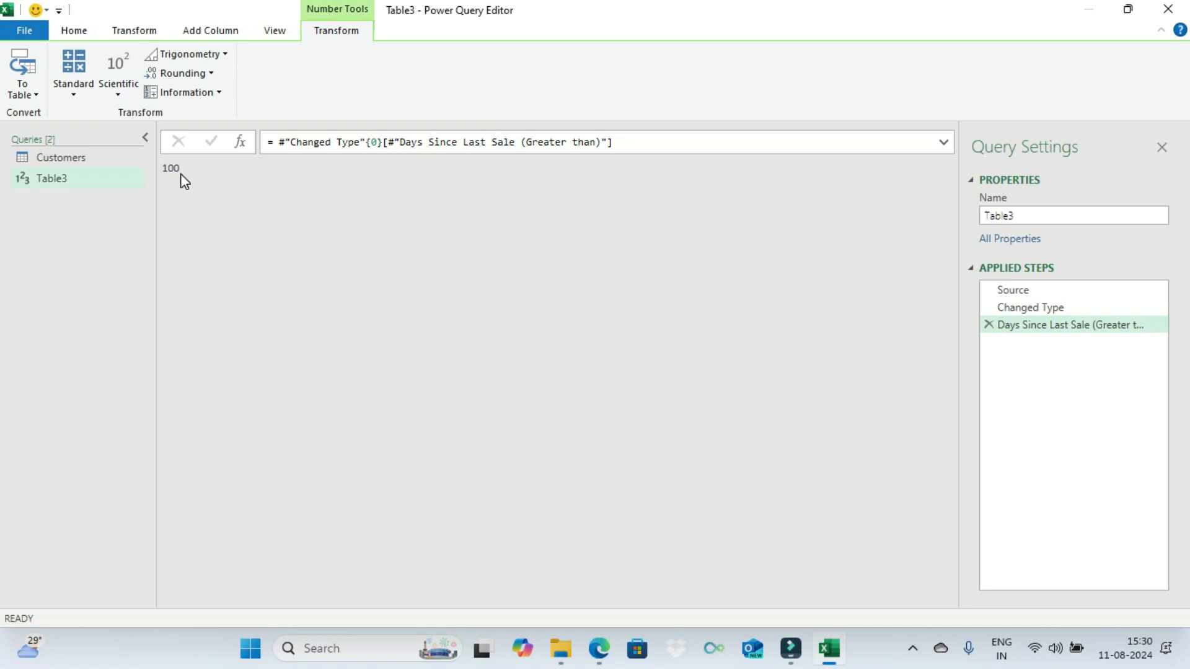
Step: In the Customers query, filter Last Transaction (Days) to values greater than or equal to 5
click(66, 161)
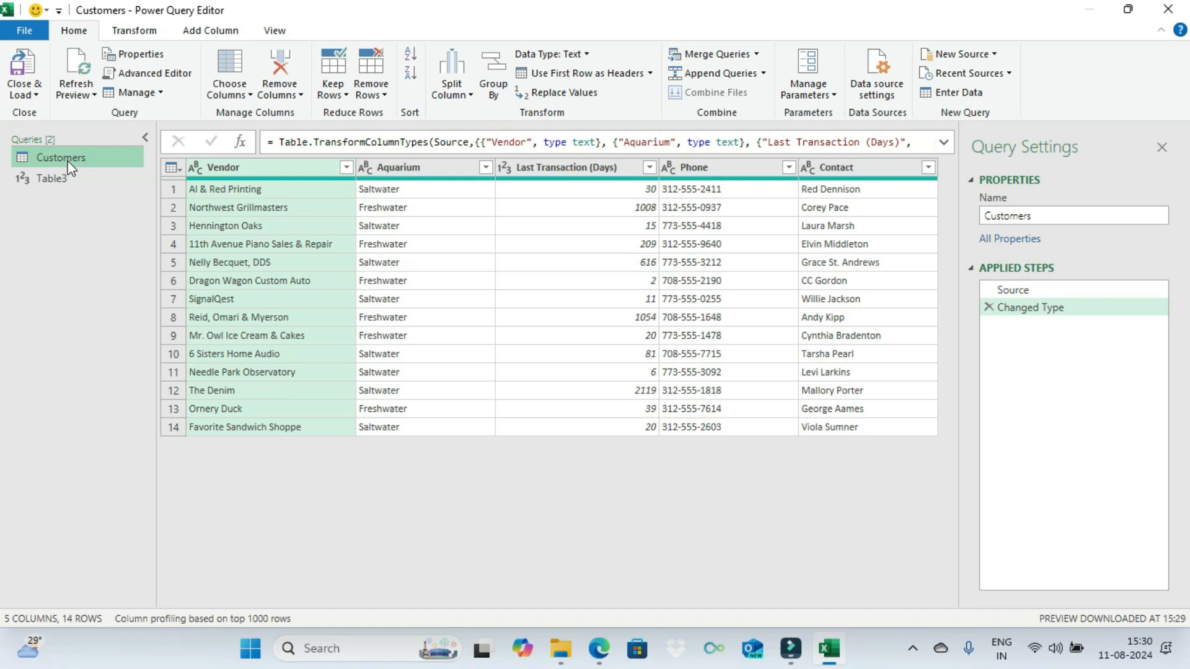
click(599, 169)
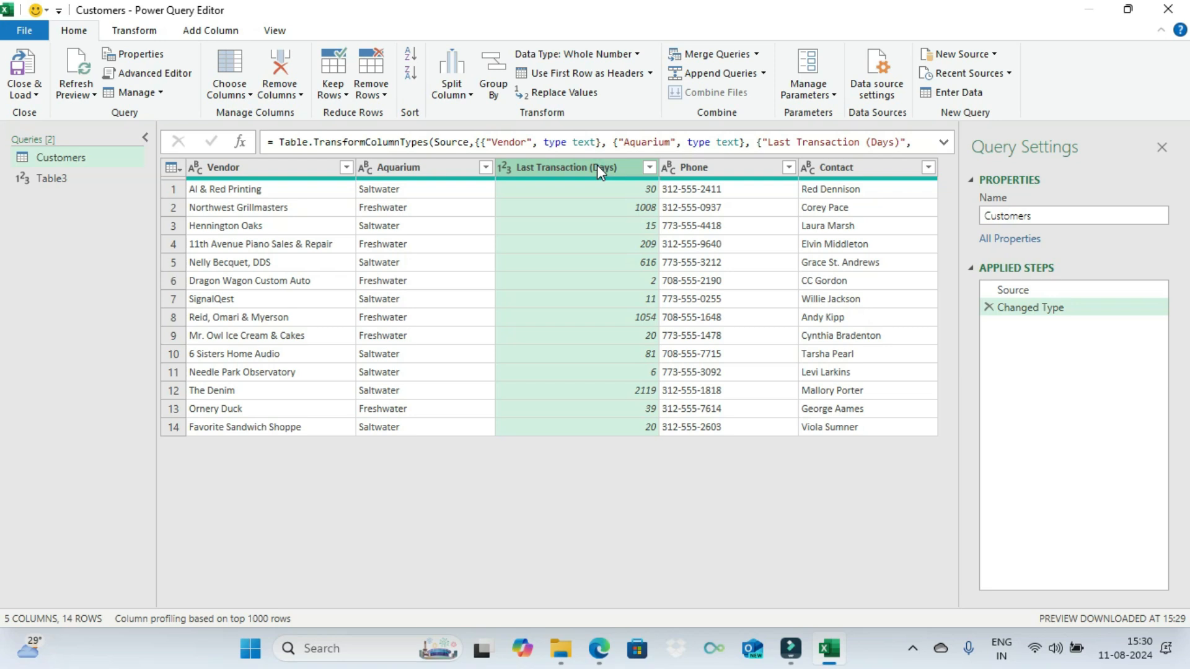
click(650, 168)
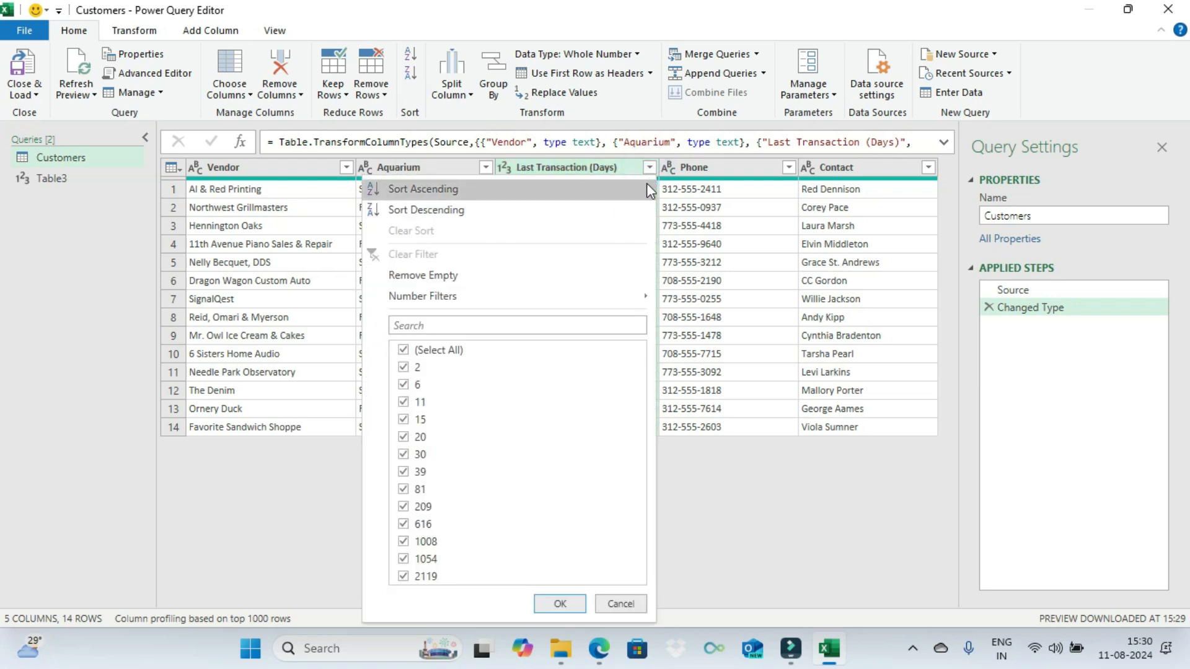
mouse_move(618, 302)
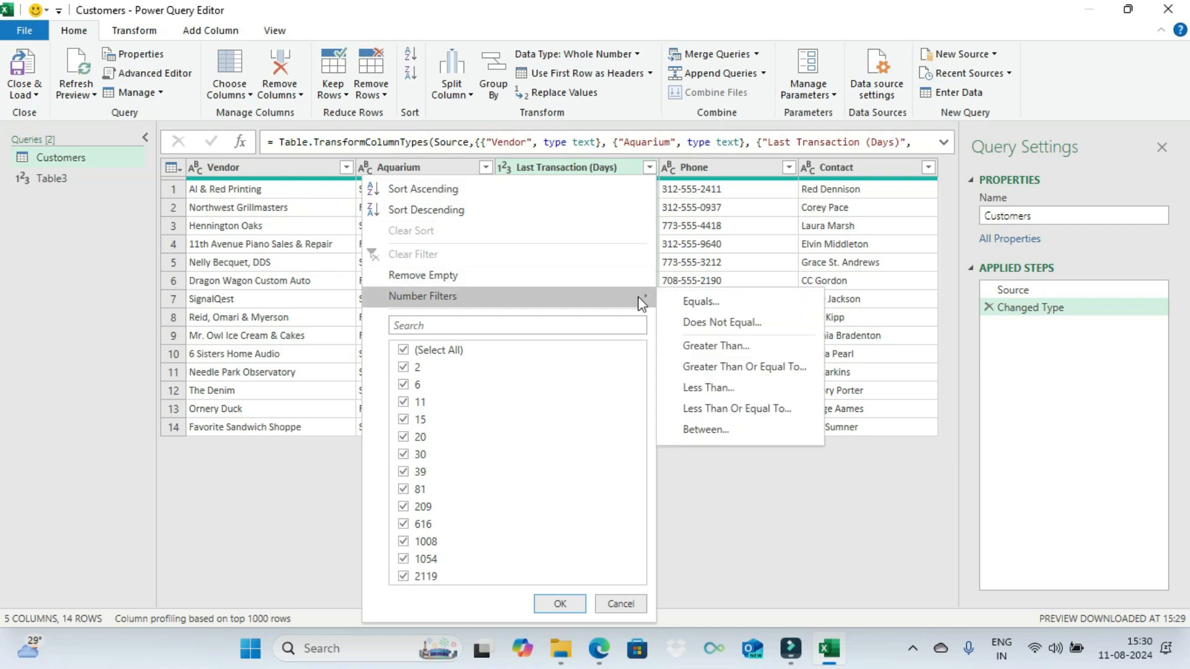
click(713, 368)
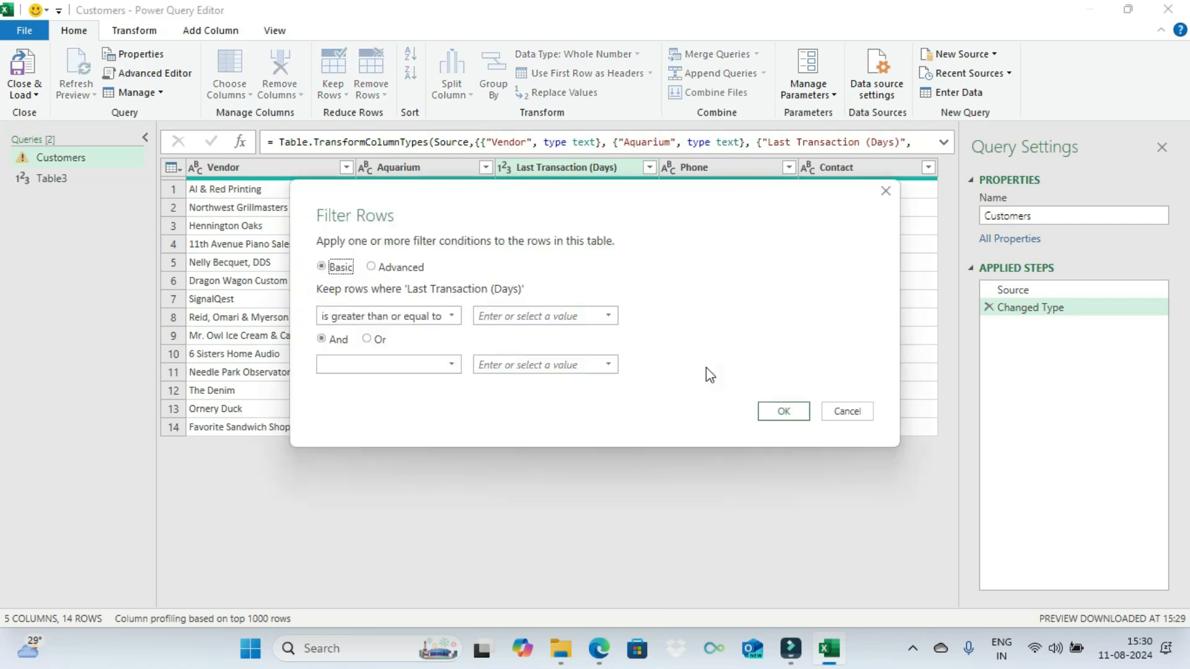
click(502, 315)
text(6)
click(779, 407)
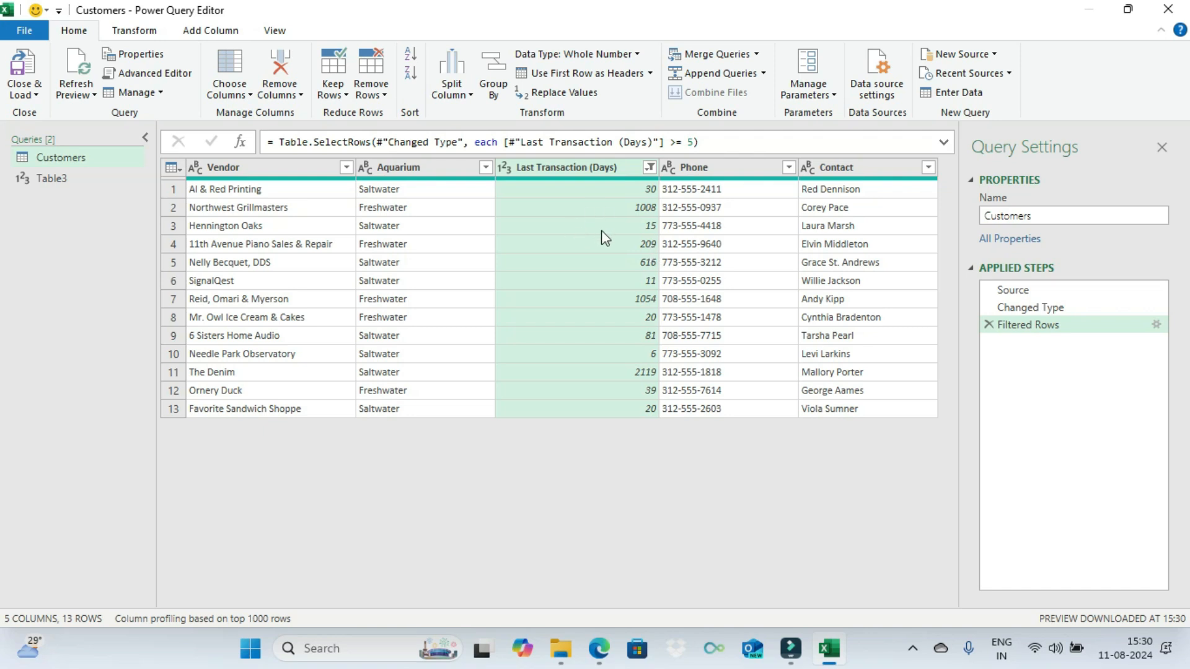
Step: Inspect the Customers query's M code in the Advanced Editor without changing it
click(41, 180)
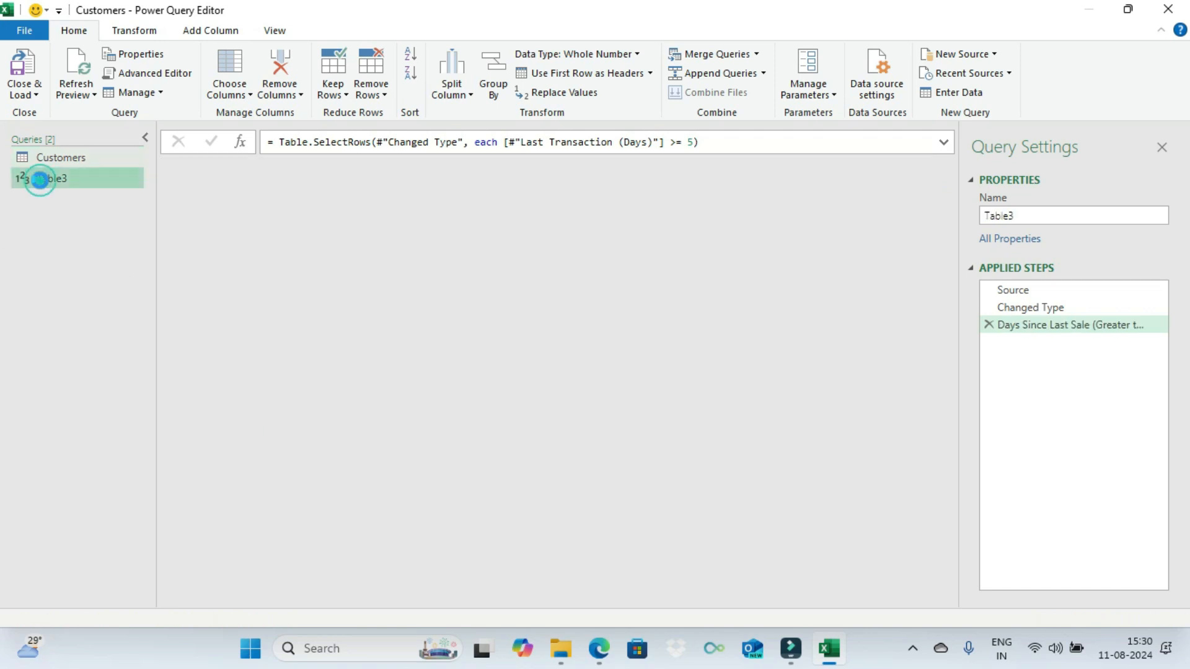
click(62, 159)
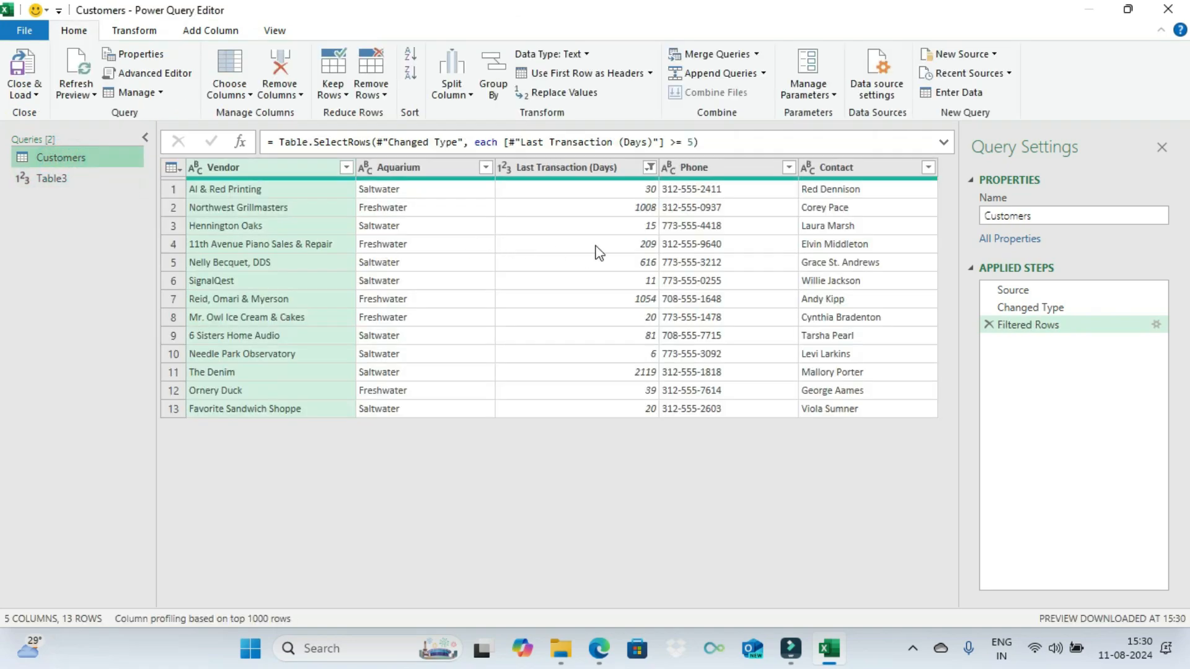
click(601, 169)
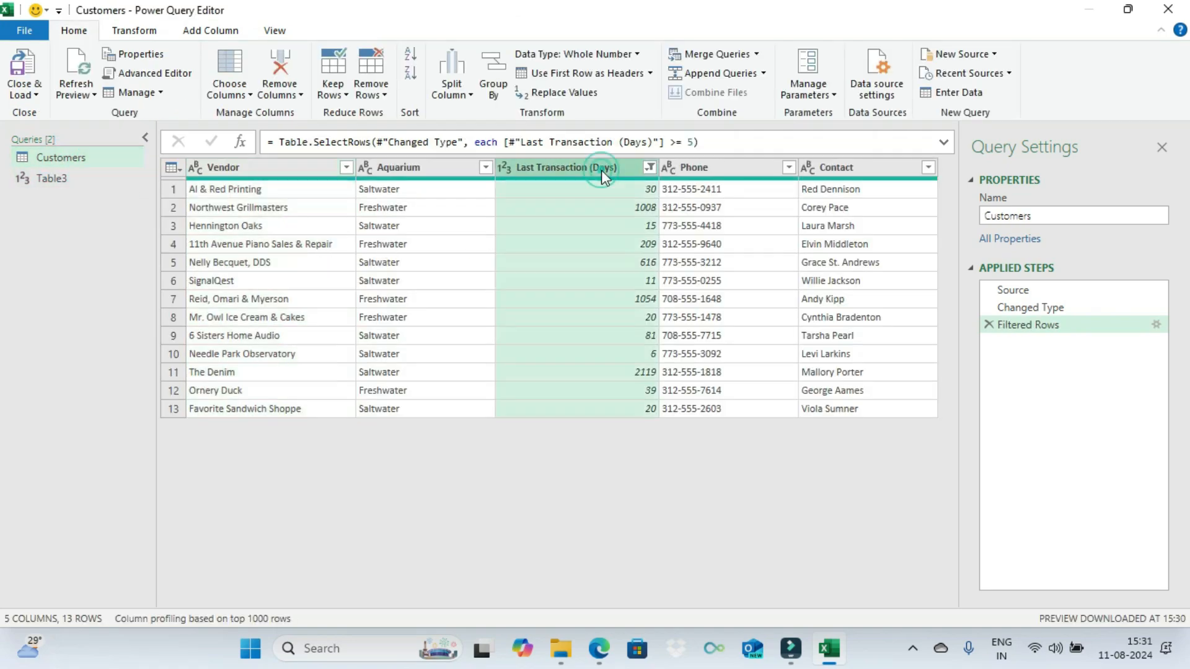
click(275, 34)
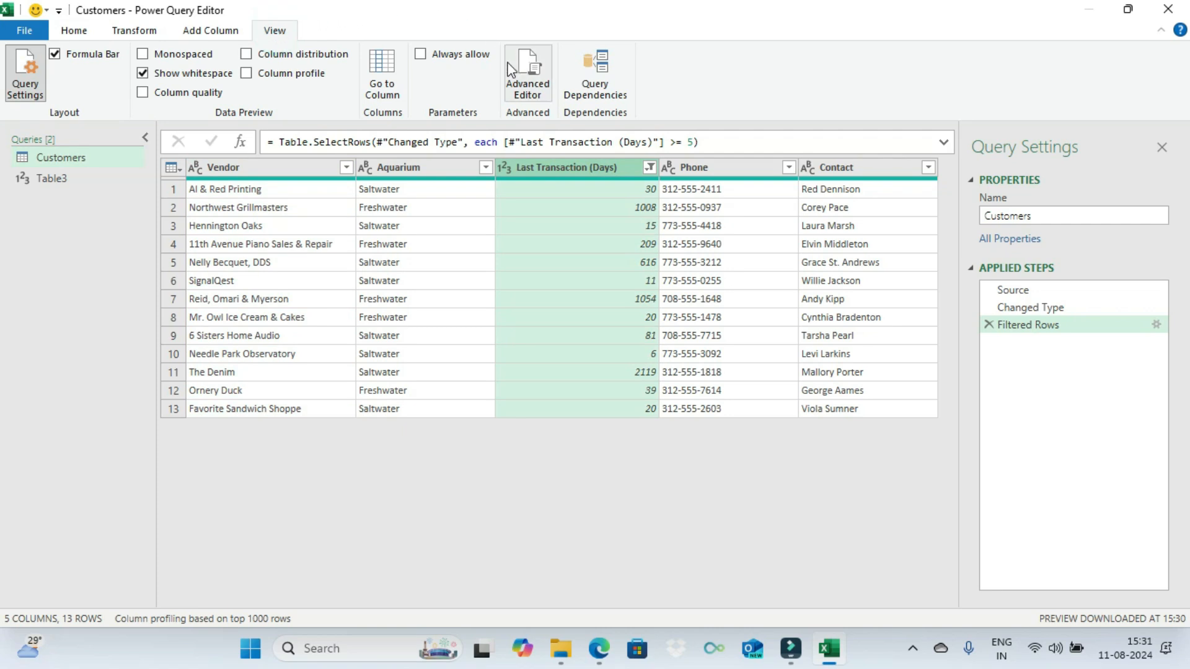
click(527, 89)
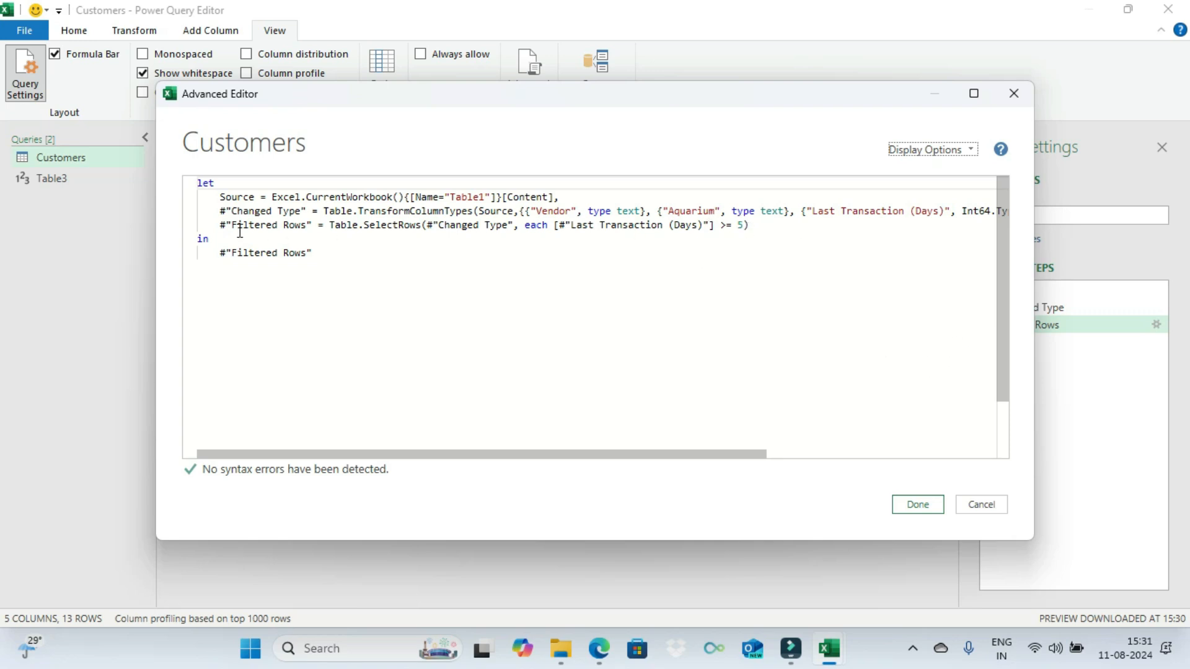
click(987, 507)
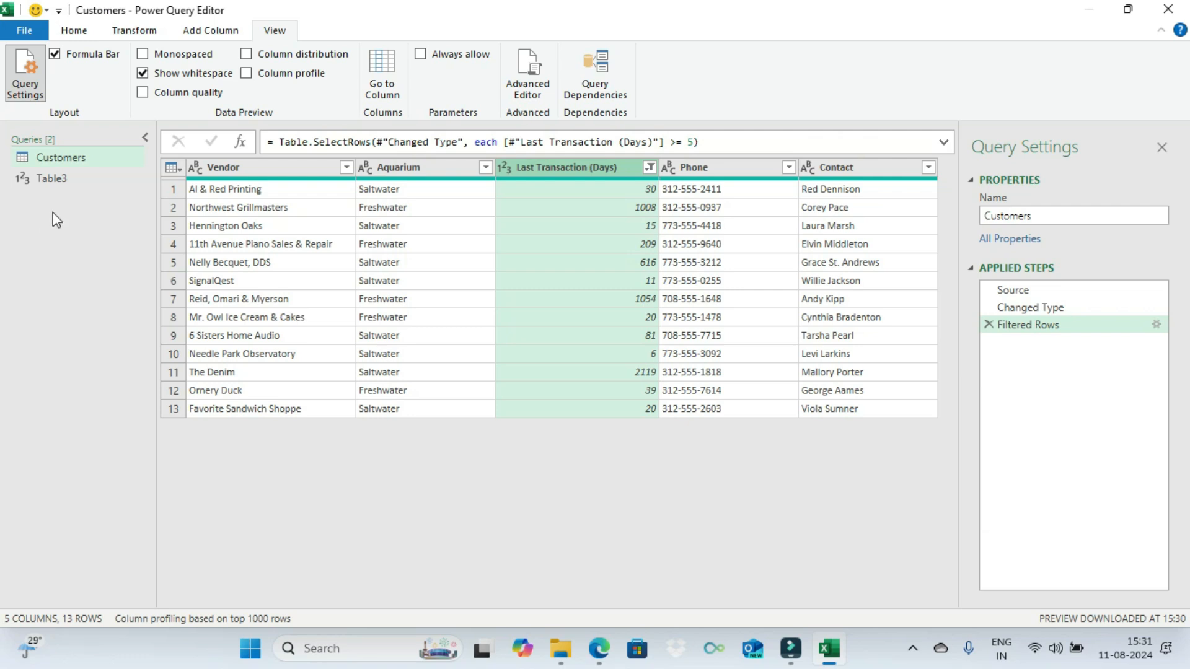
Step: Rename the single-value parameter query as LastSale
click(69, 180)
click(1034, 215)
double_click(1034, 213)
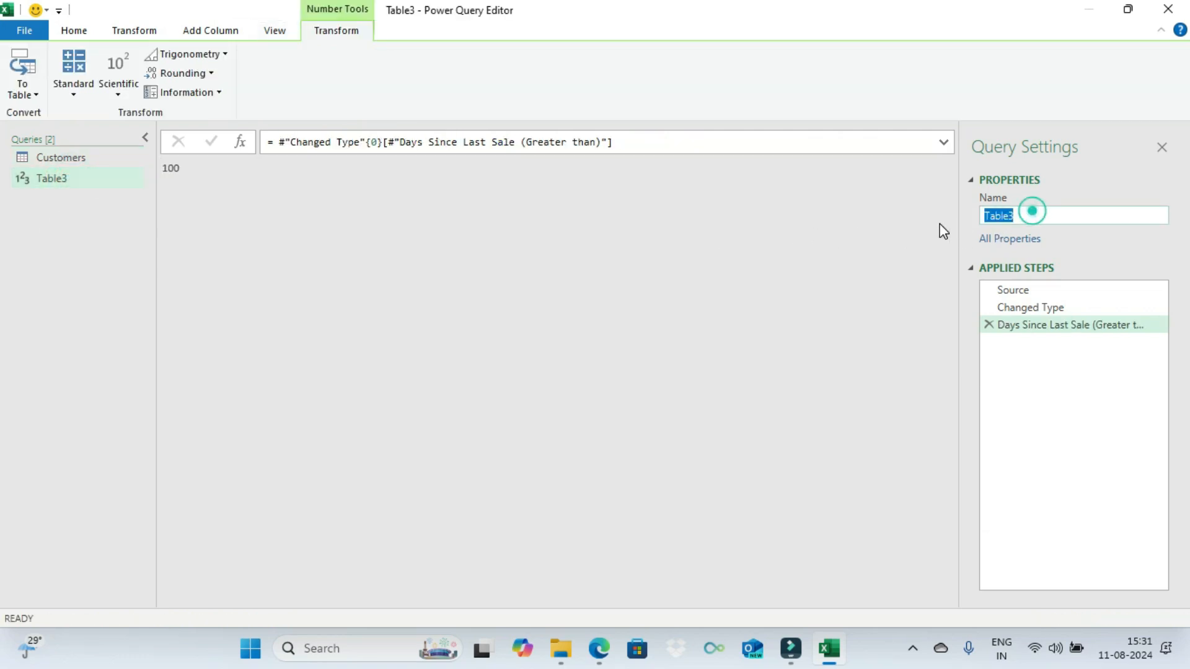
text(LastSale)
key(Return)
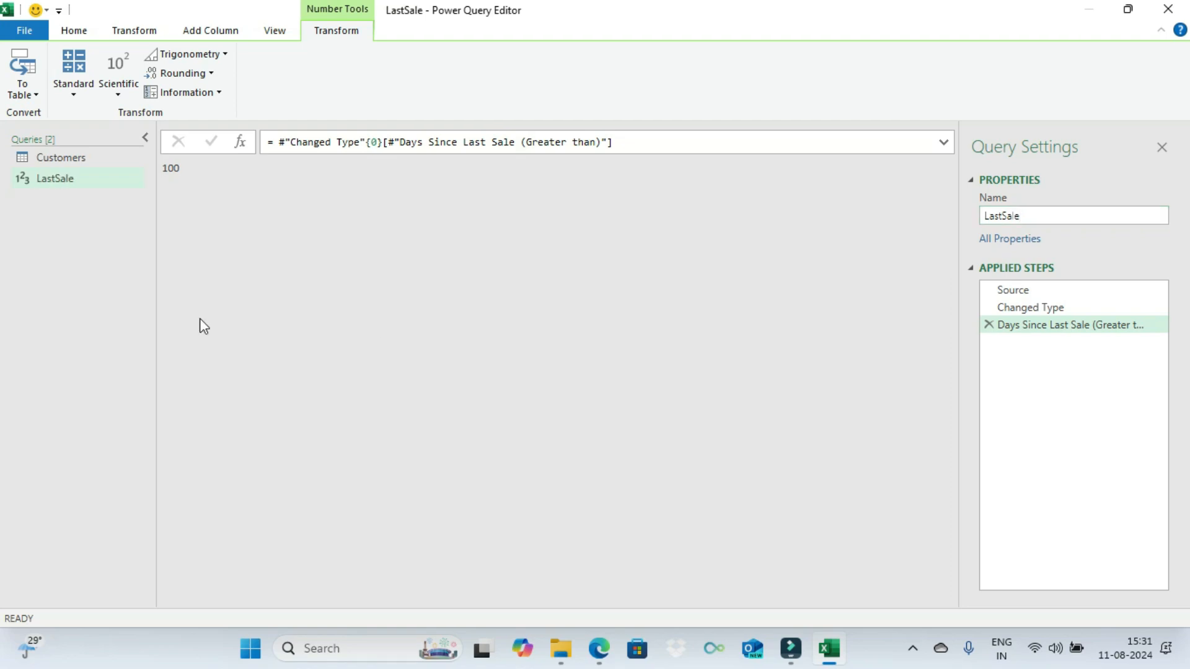
click(88, 166)
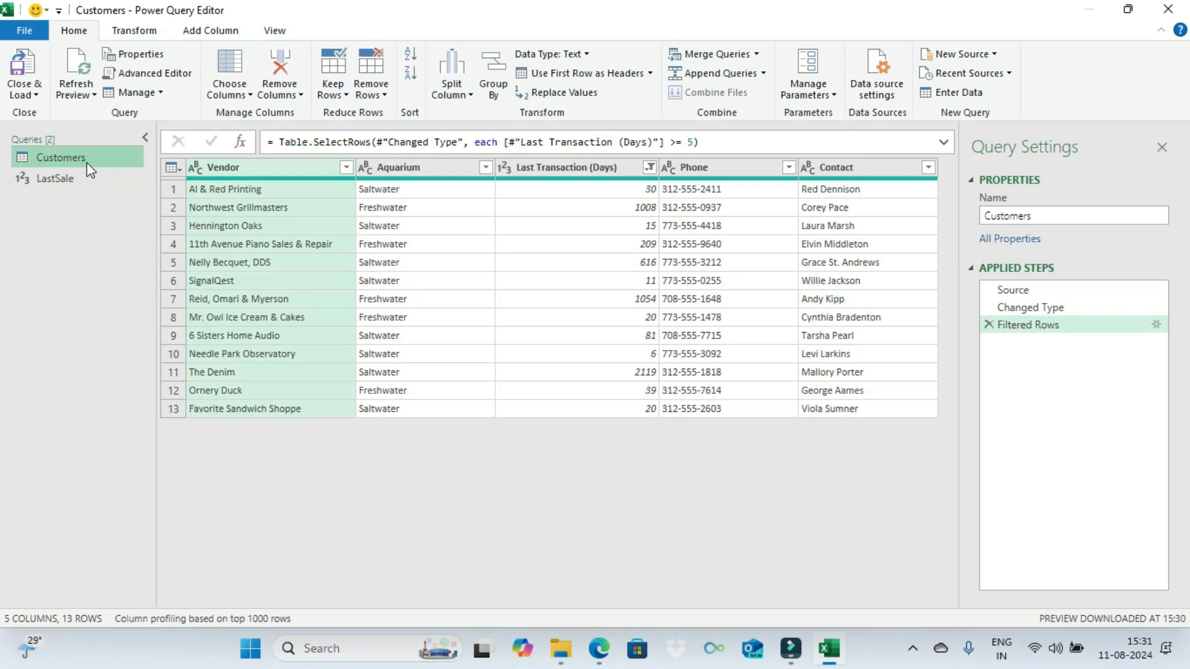
click(558, 167)
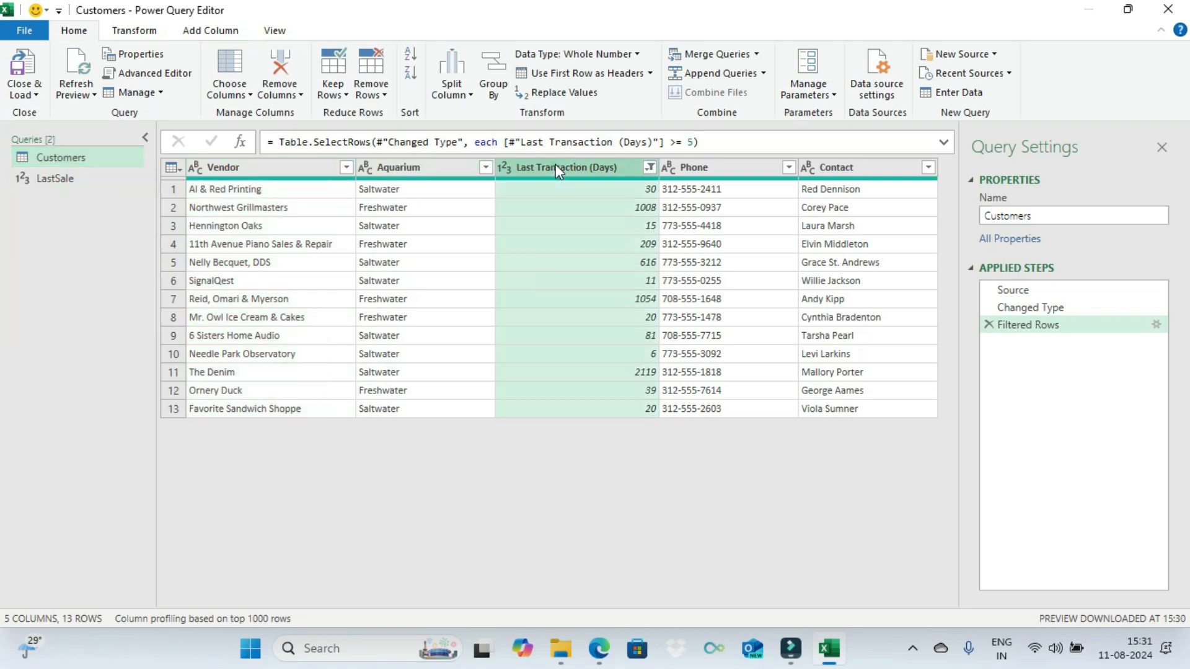
click(649, 166)
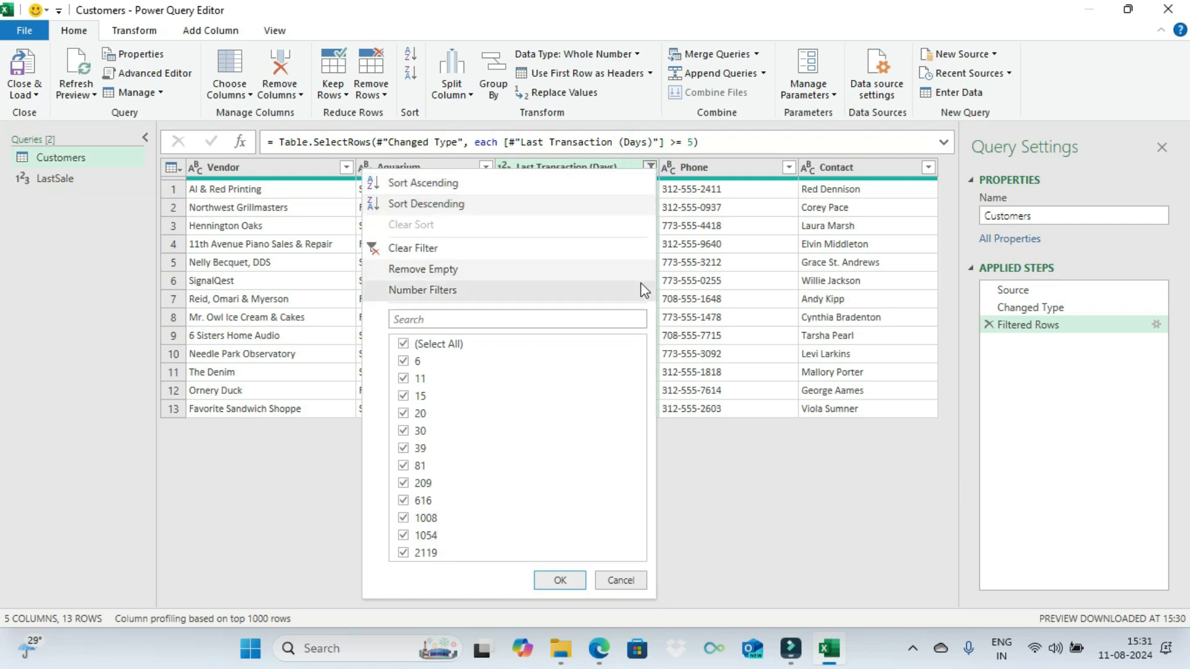
click(460, 30)
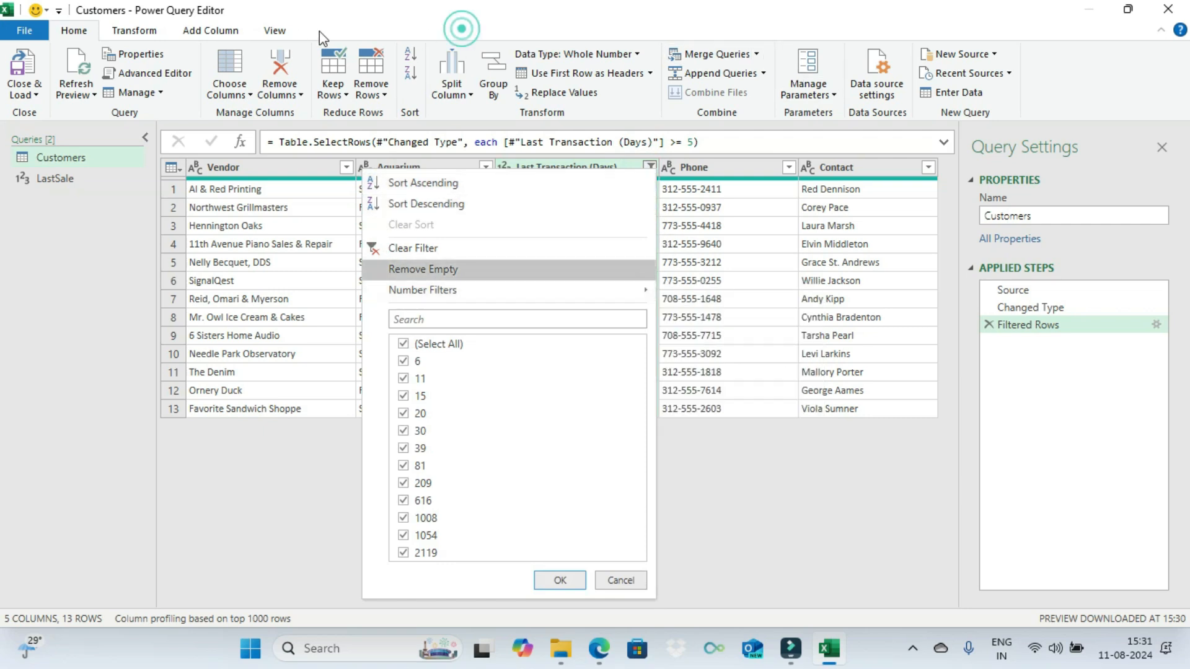
click(606, 576)
Step: Edit the Customers filter code in the Advanced Editor so Last Transaction (Days) is compared against LastSale instead of a fixed number
click(271, 32)
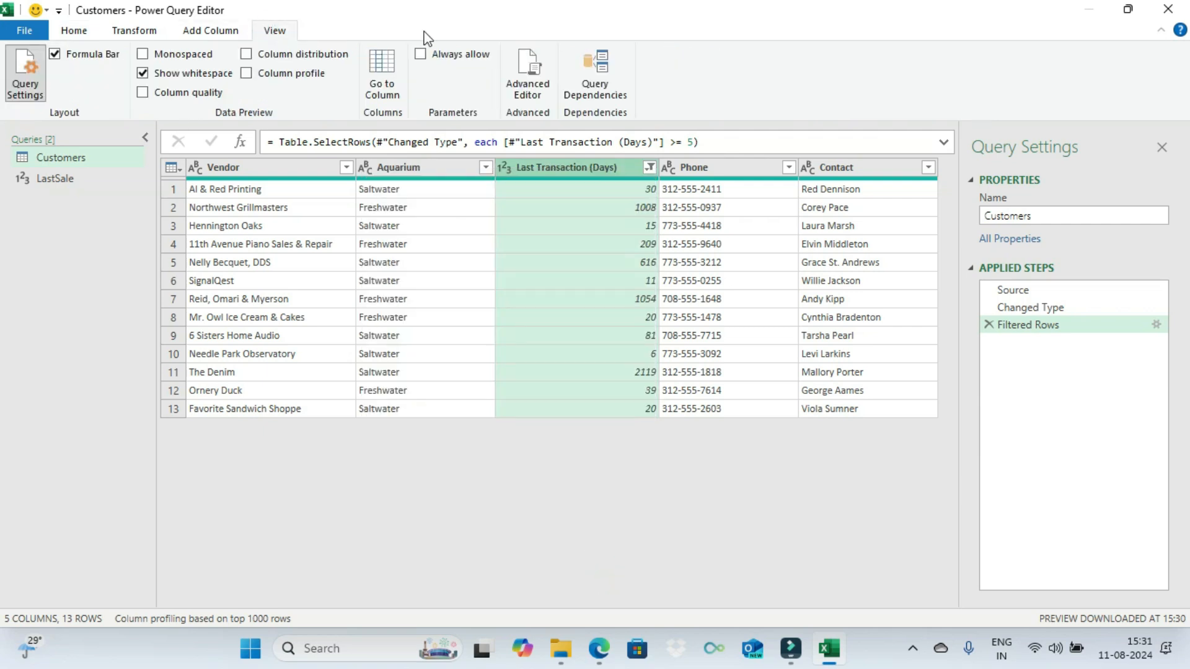
click(537, 70)
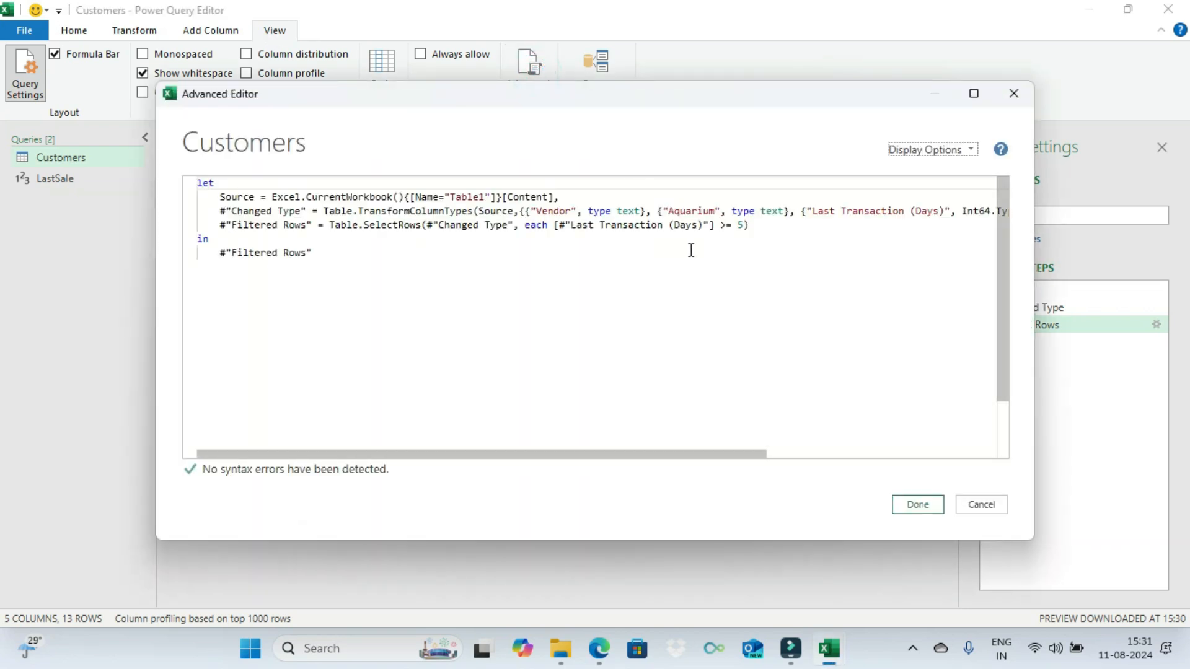
click(739, 227)
double_click(739, 226)
key(BackSpace)
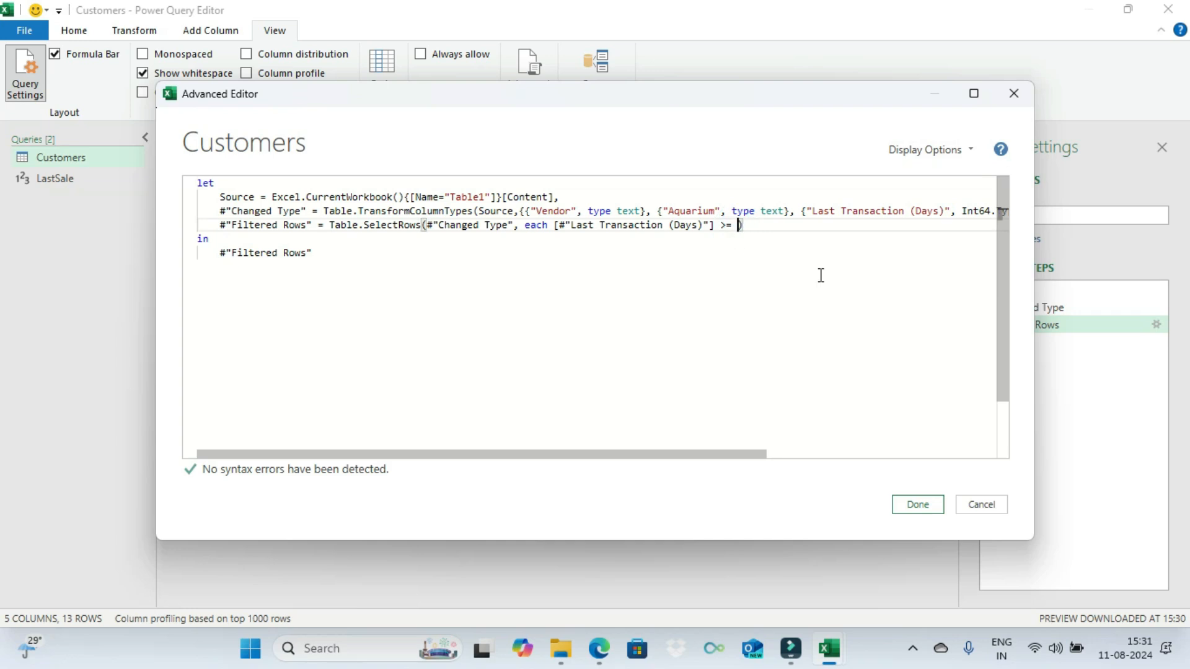
text(1)
key(BackSpace)
text(las)
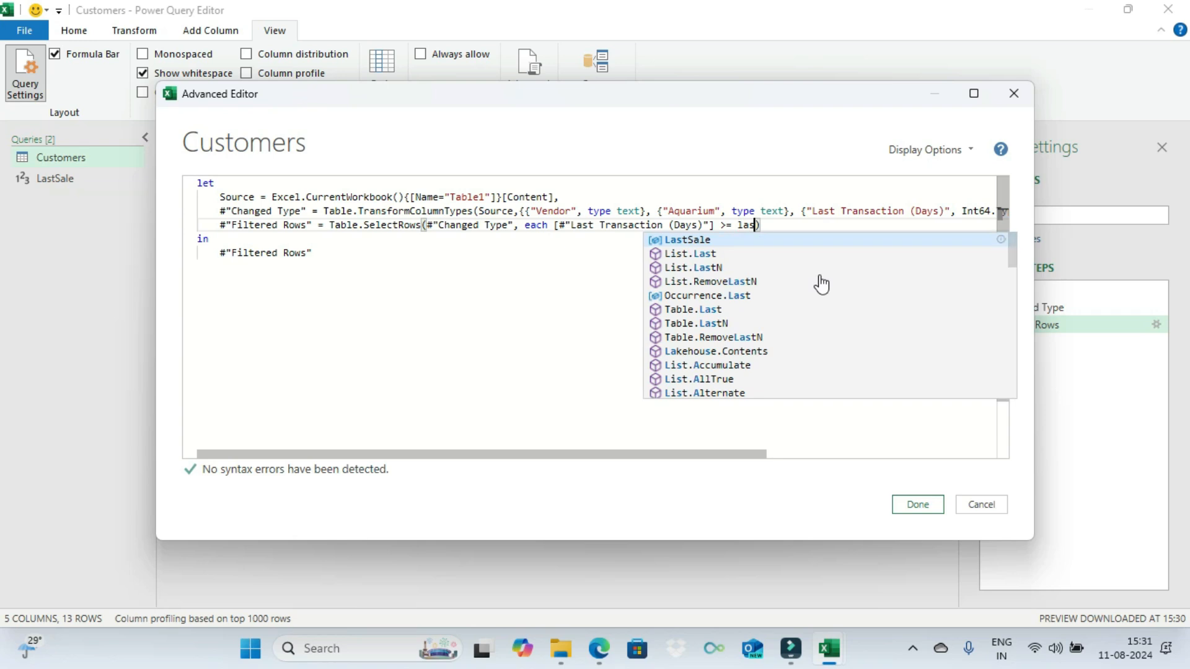
click(714, 242)
click(714, 241)
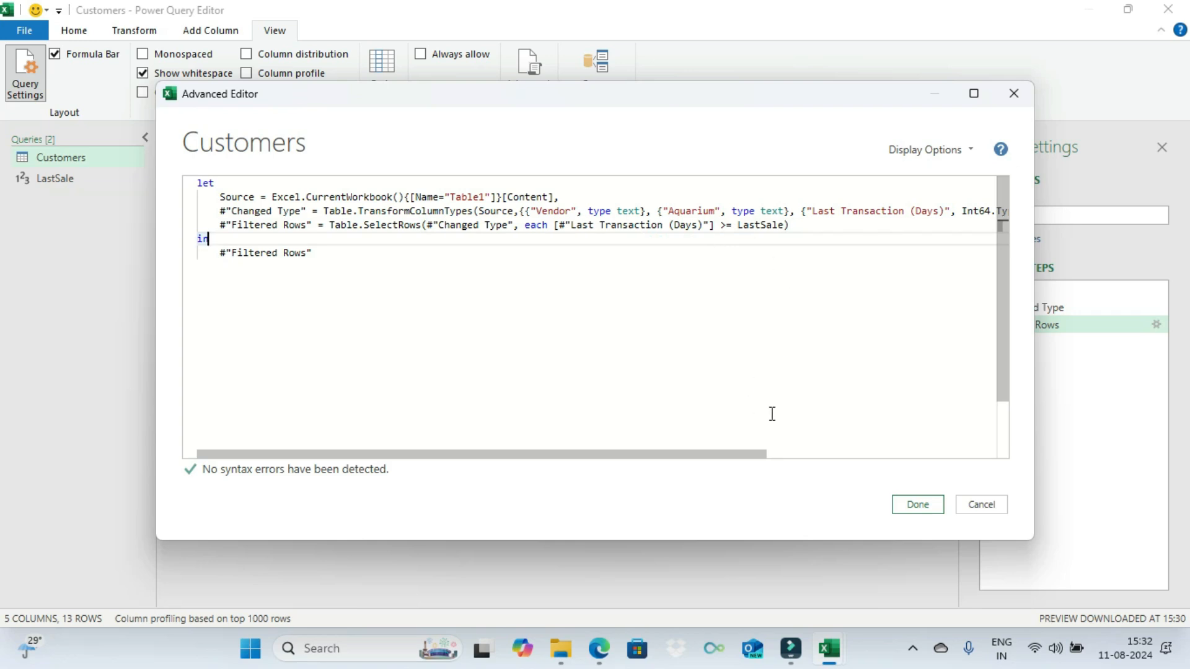
click(918, 504)
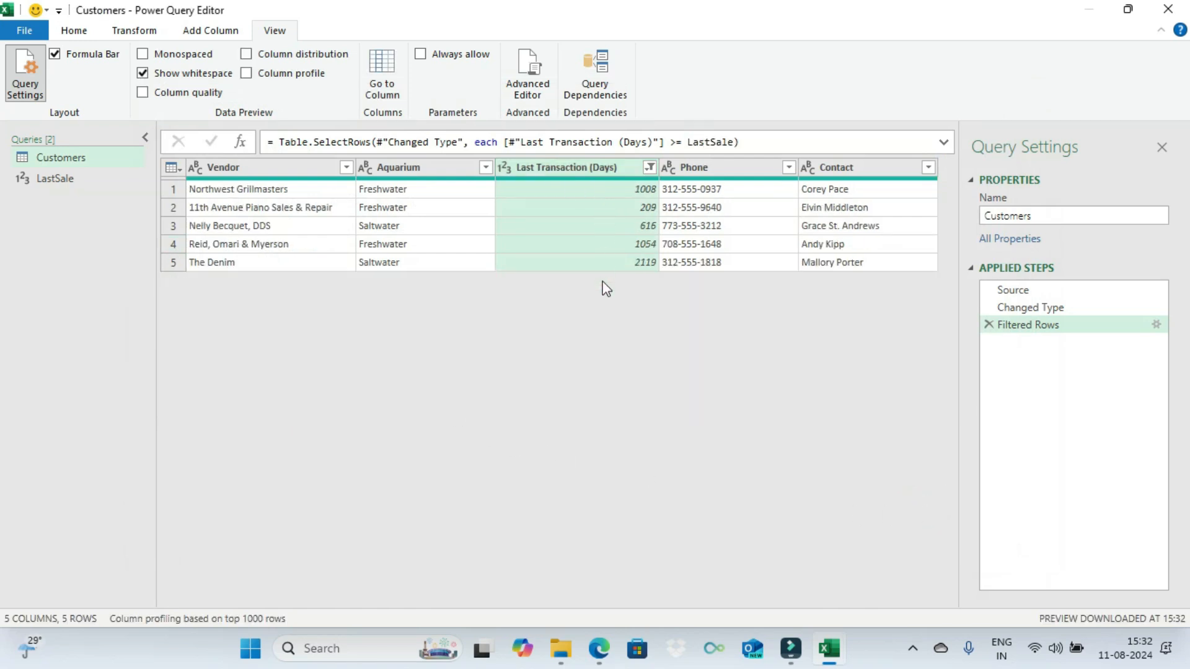
Step: Close and load the queries to the workbook, then check the Detail and Source sheets
click(56, 178)
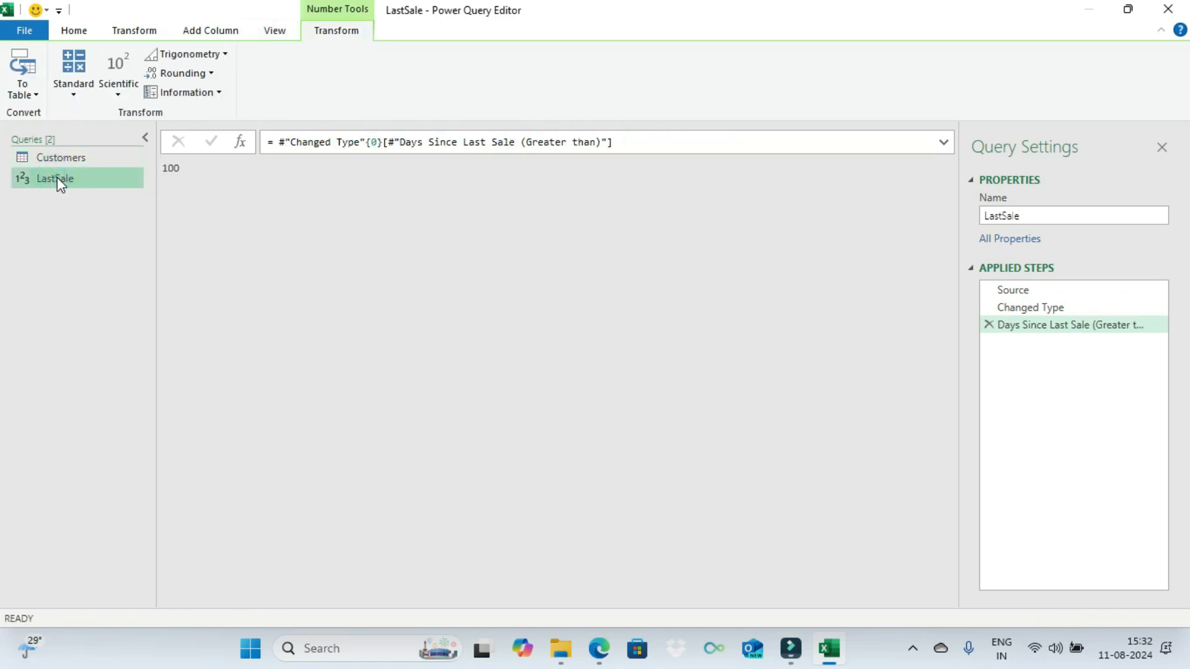
click(96, 159)
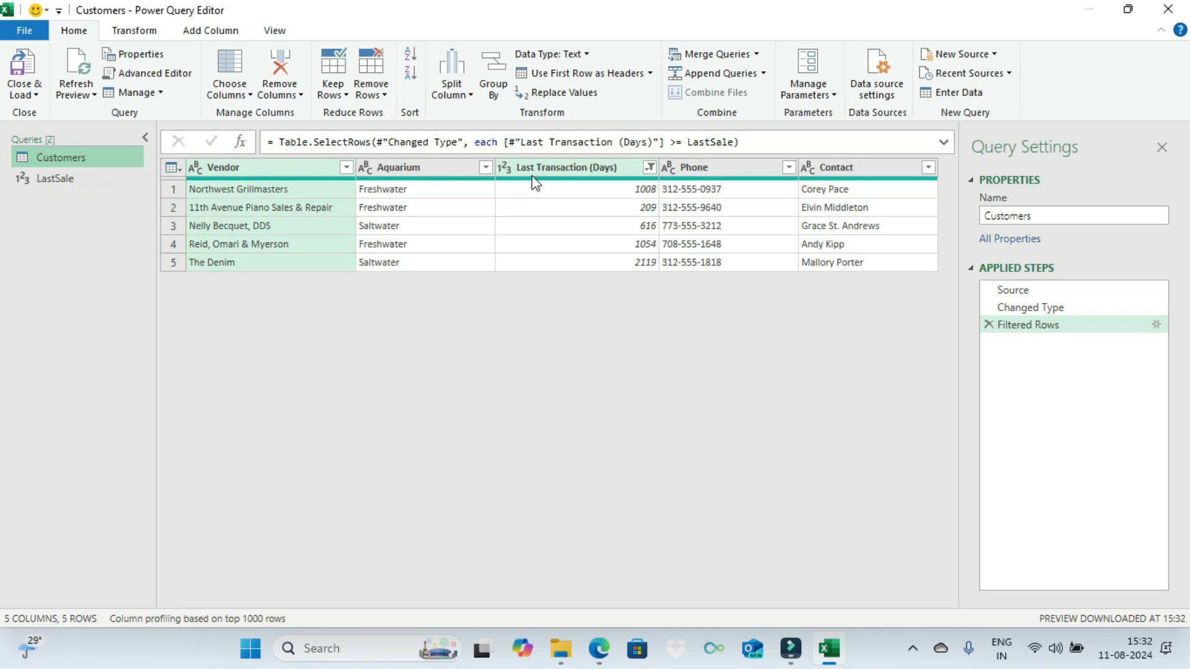
click(21, 71)
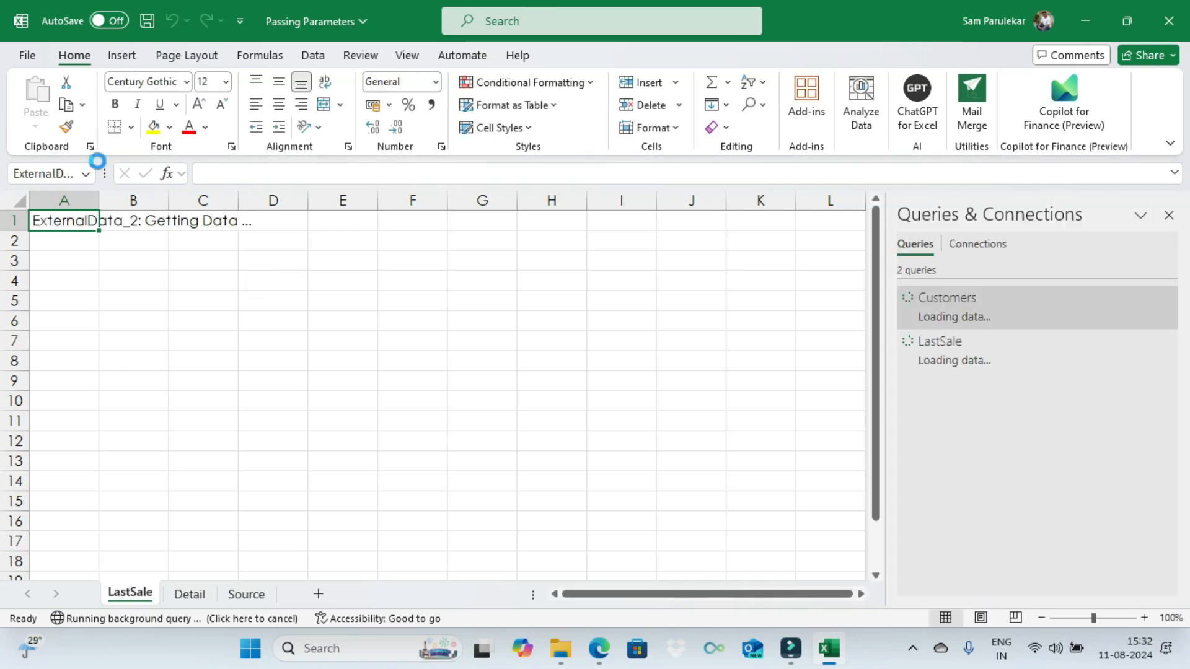
click(190, 595)
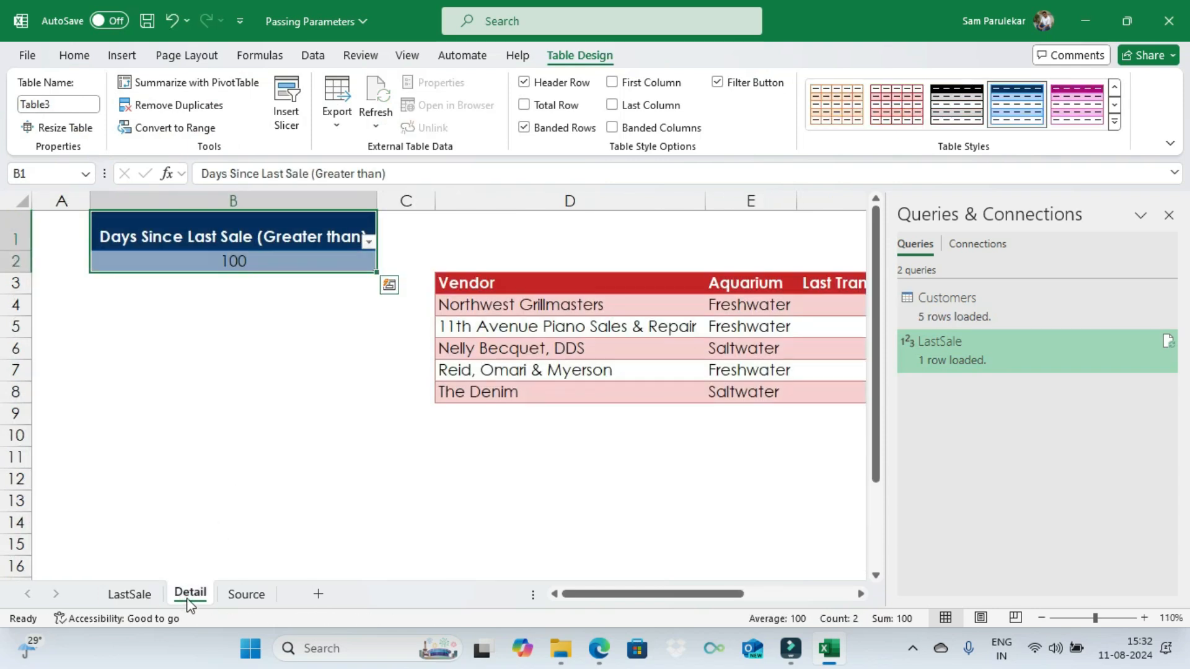
click(239, 595)
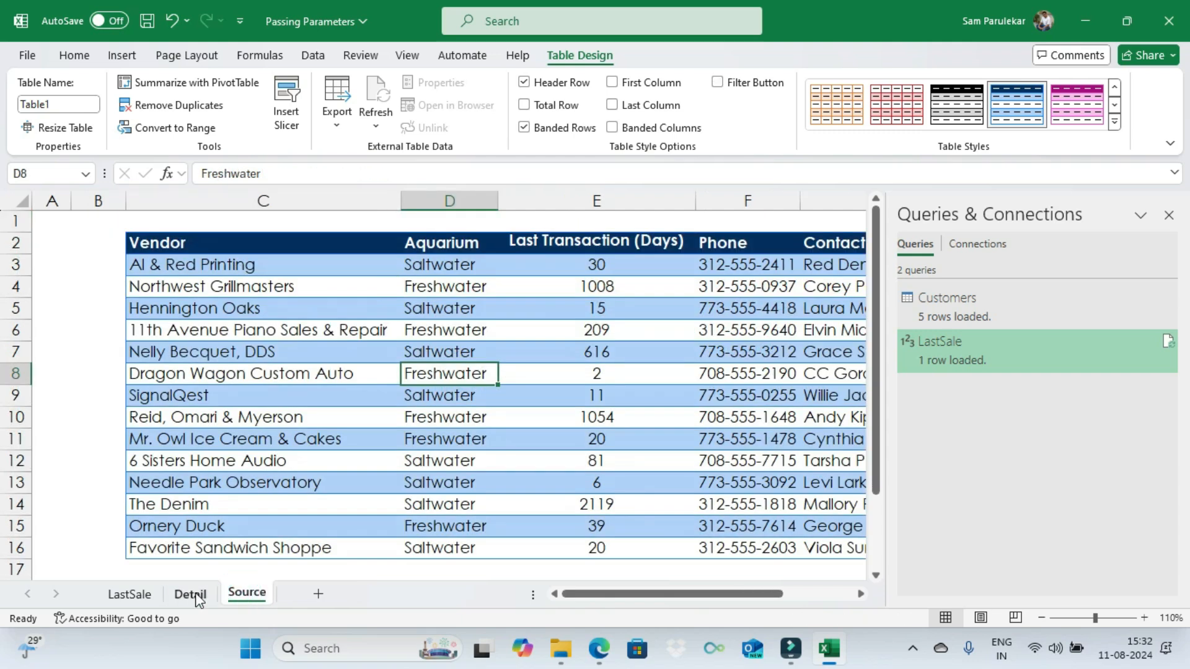
Step: On the Detail sheet, set the Days Since Last Sale (Greater than) value to 500 and refresh the Customers table
click(193, 593)
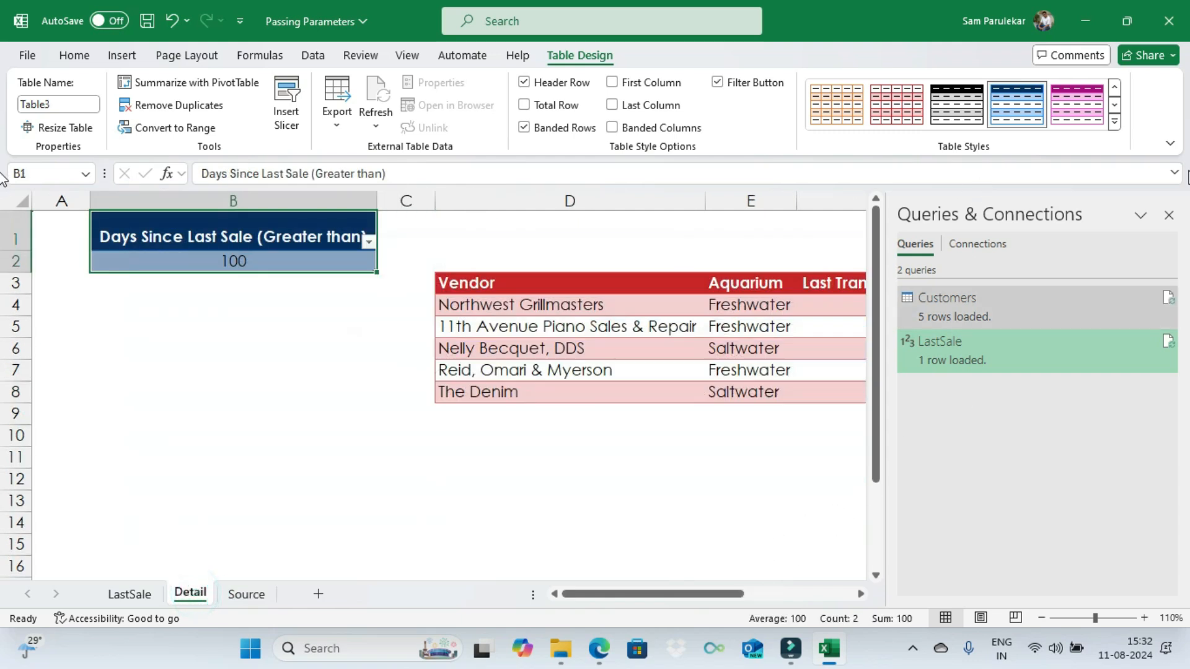
click(1171, 217)
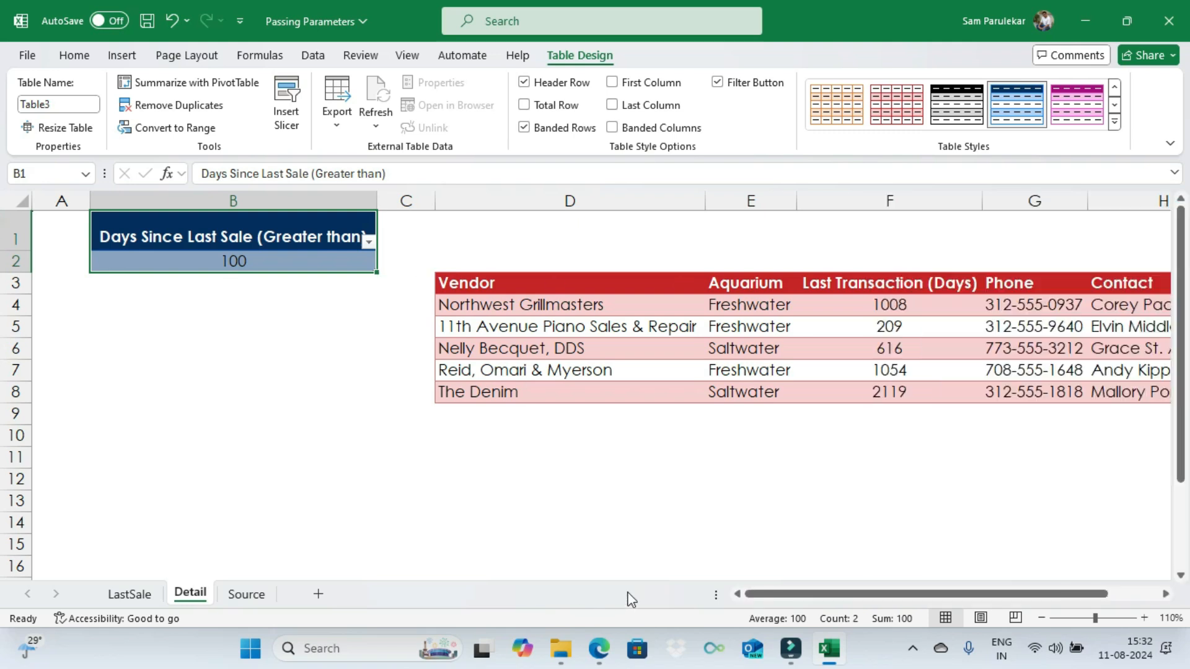
drag(774, 599, 807, 600)
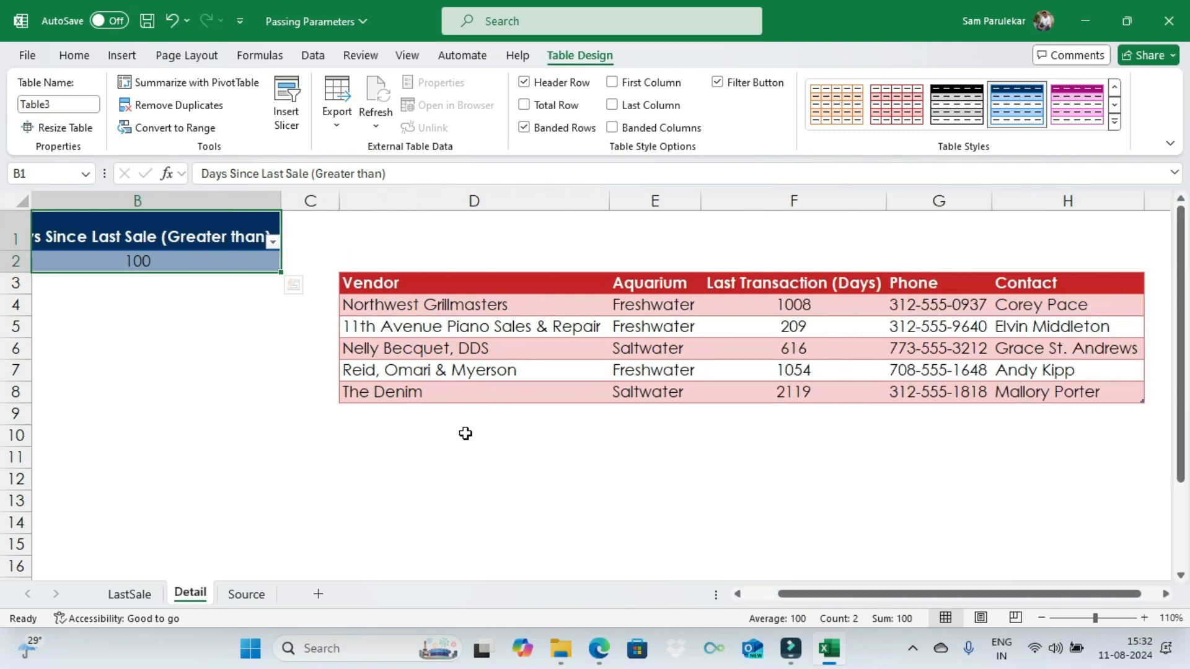
click(152, 262)
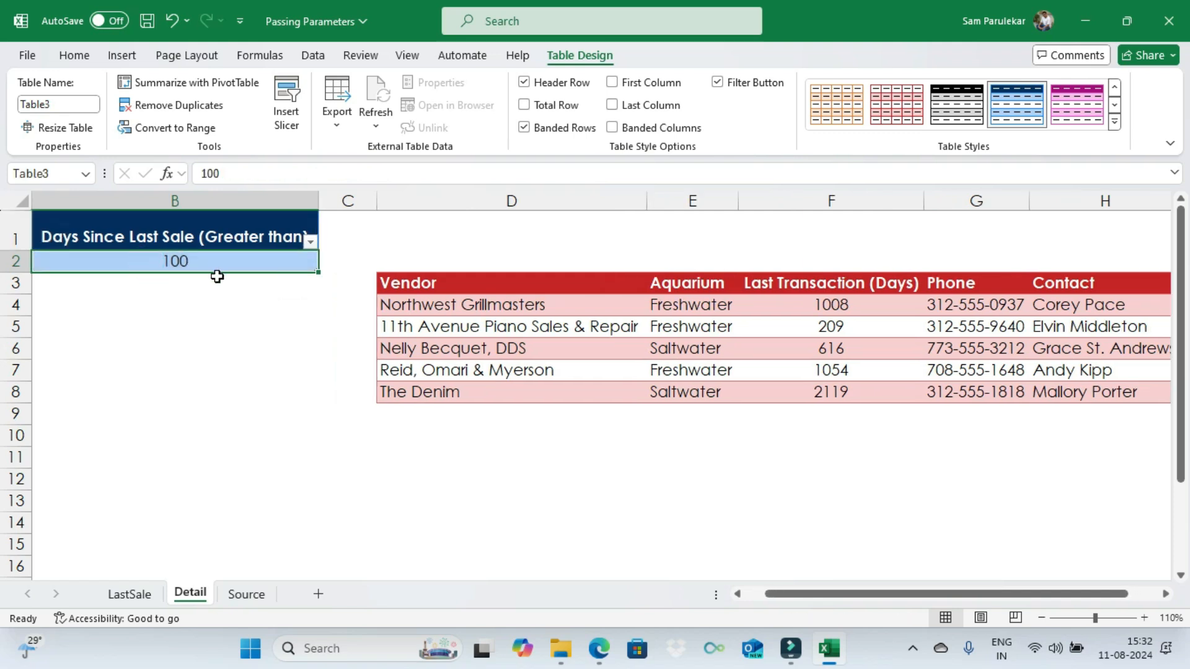
text(500)
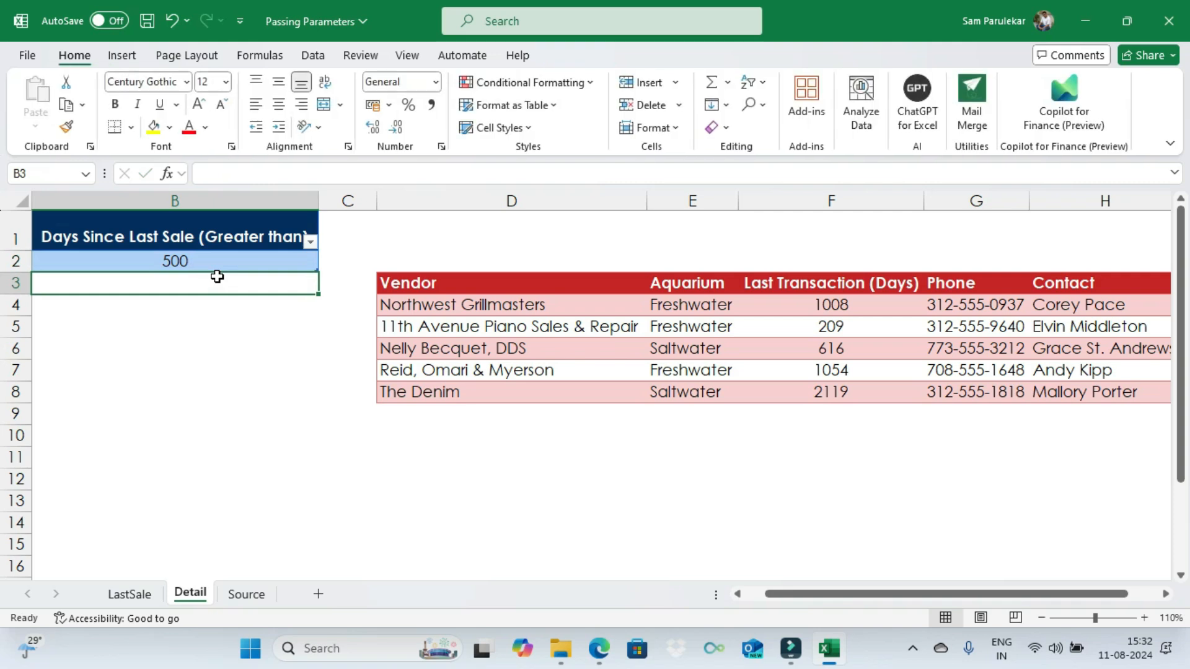
click(480, 323)
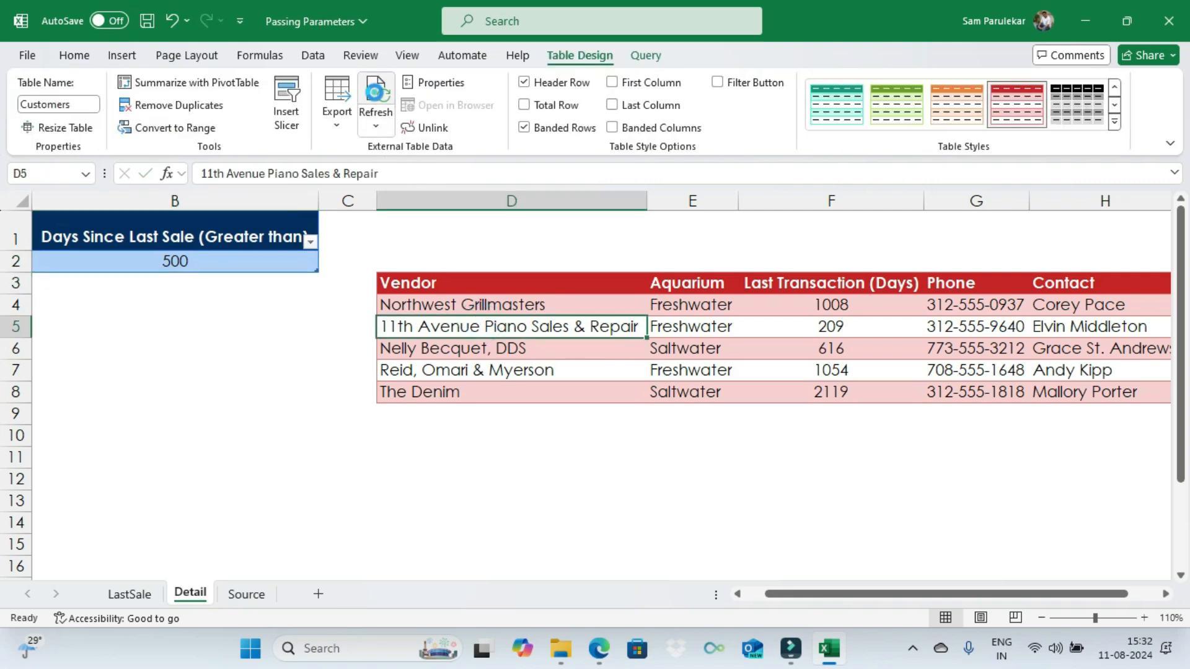
click(376, 98)
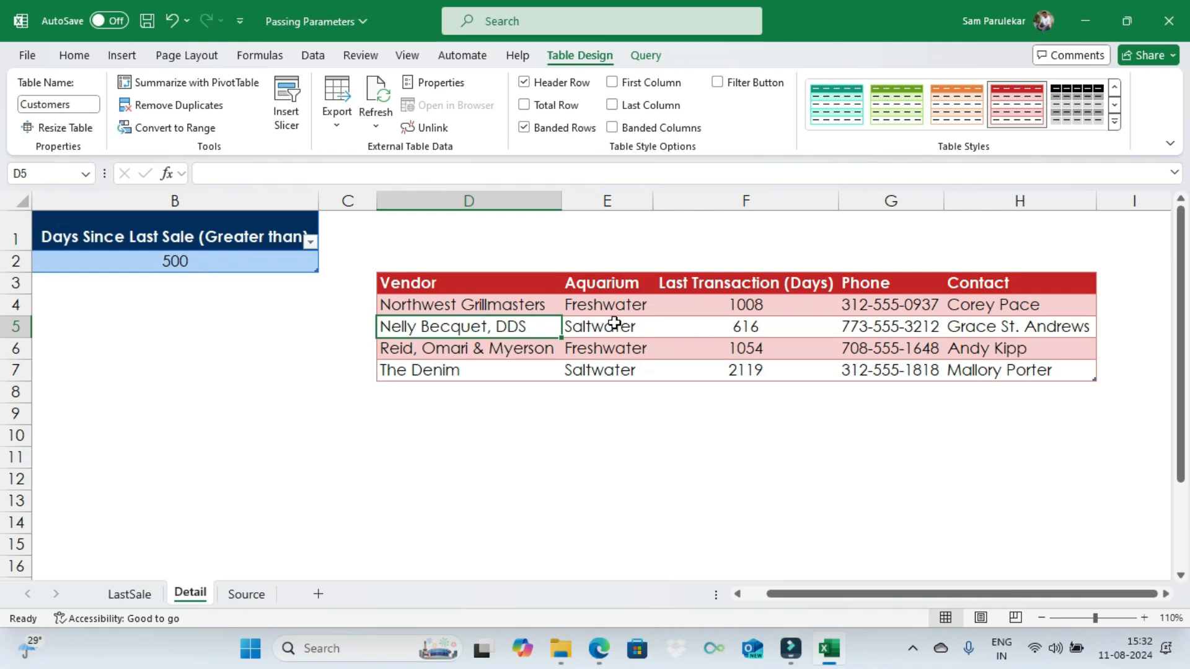
Step: Set the Days Since Last Sale (Greater than) value to 1000 and refresh the Customers table again
click(172, 267)
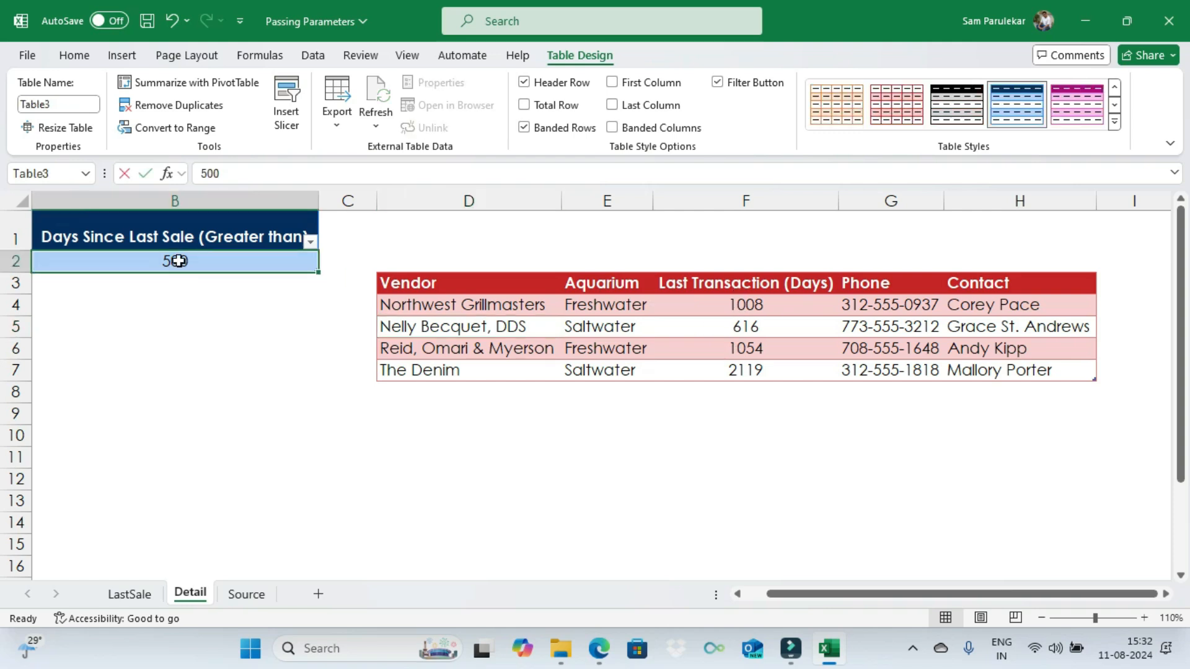
text(1000)
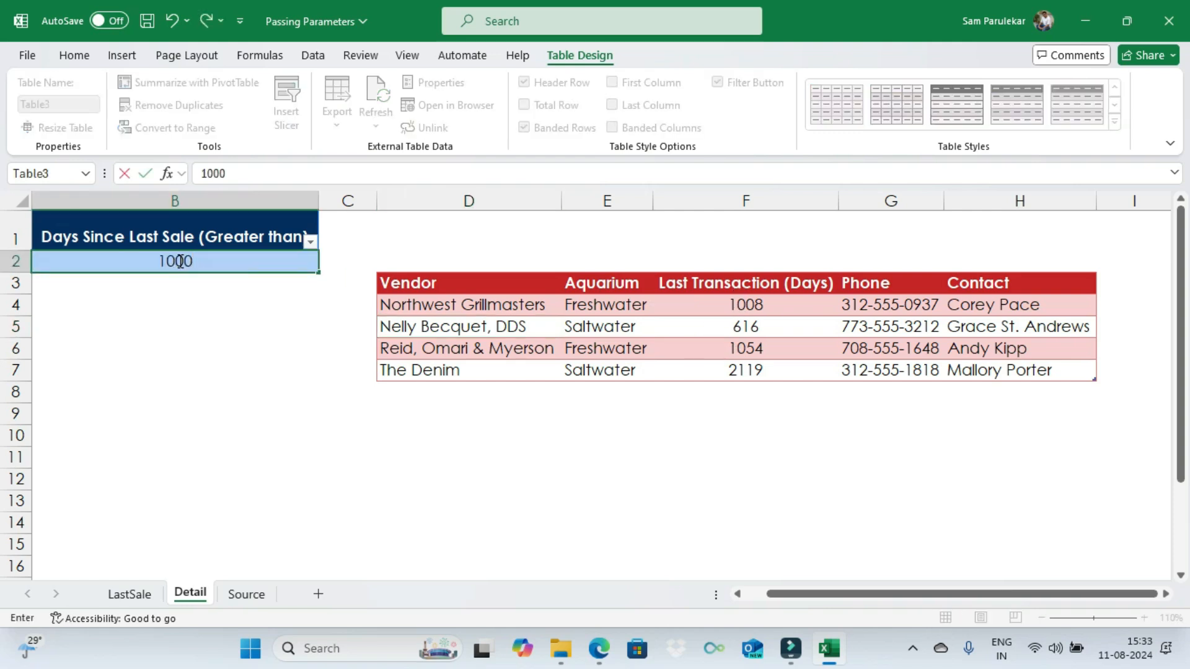
key(Return)
click(584, 327)
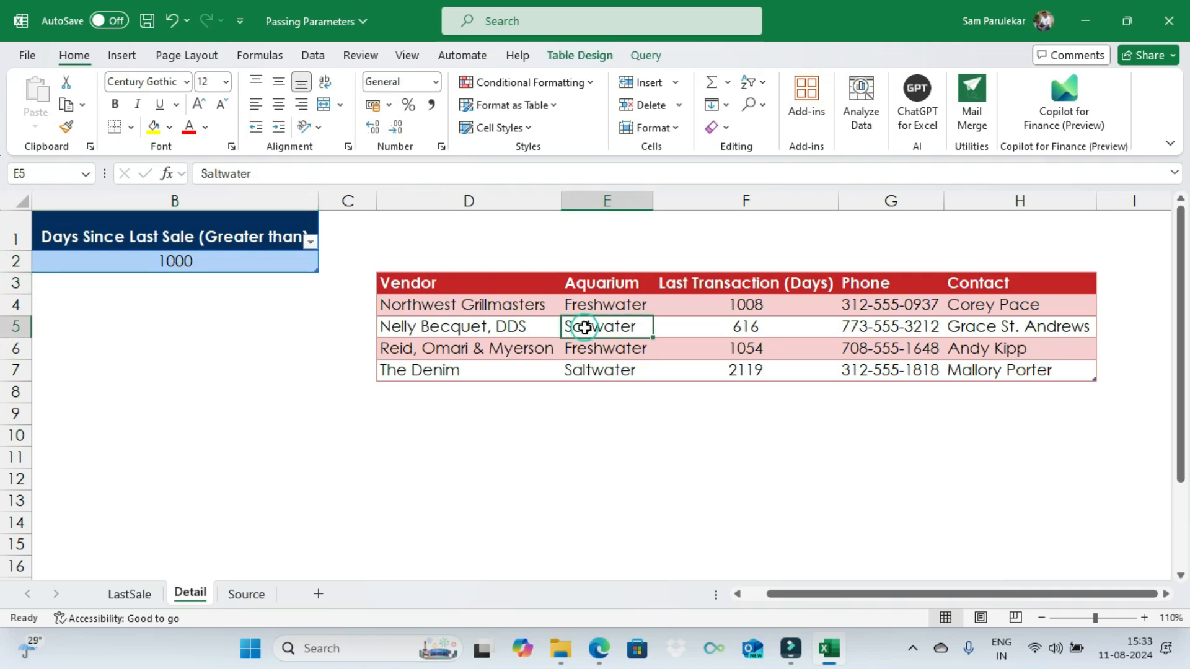
click(580, 55)
click(375, 102)
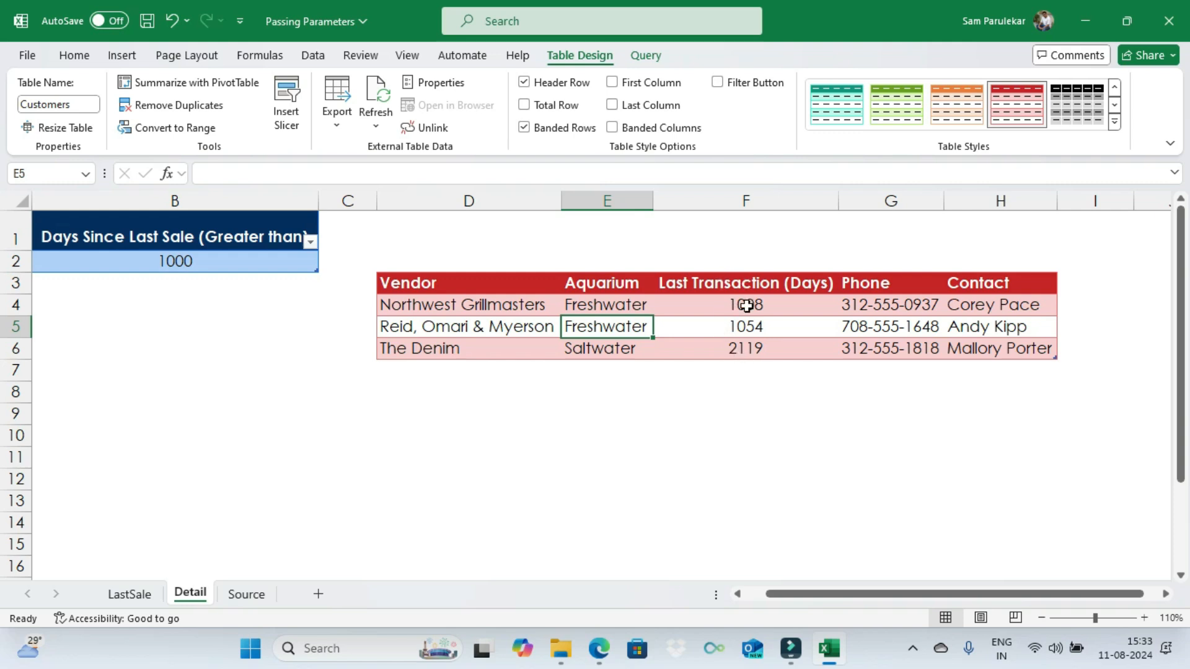
click(741, 352)
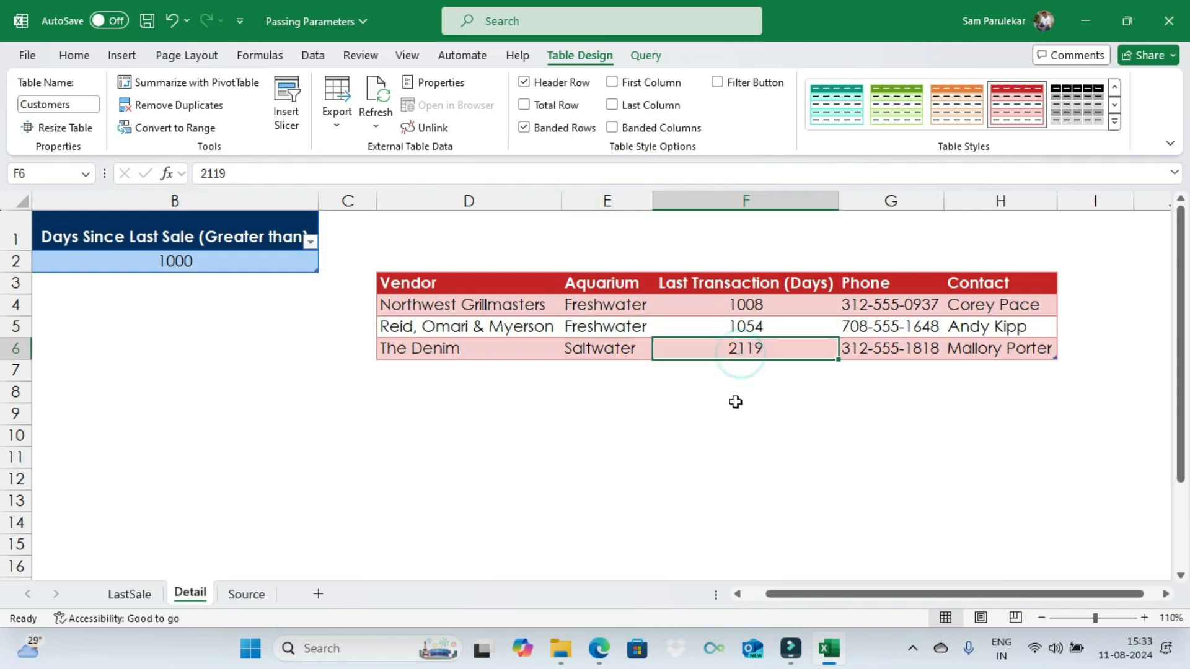
click(591, 418)
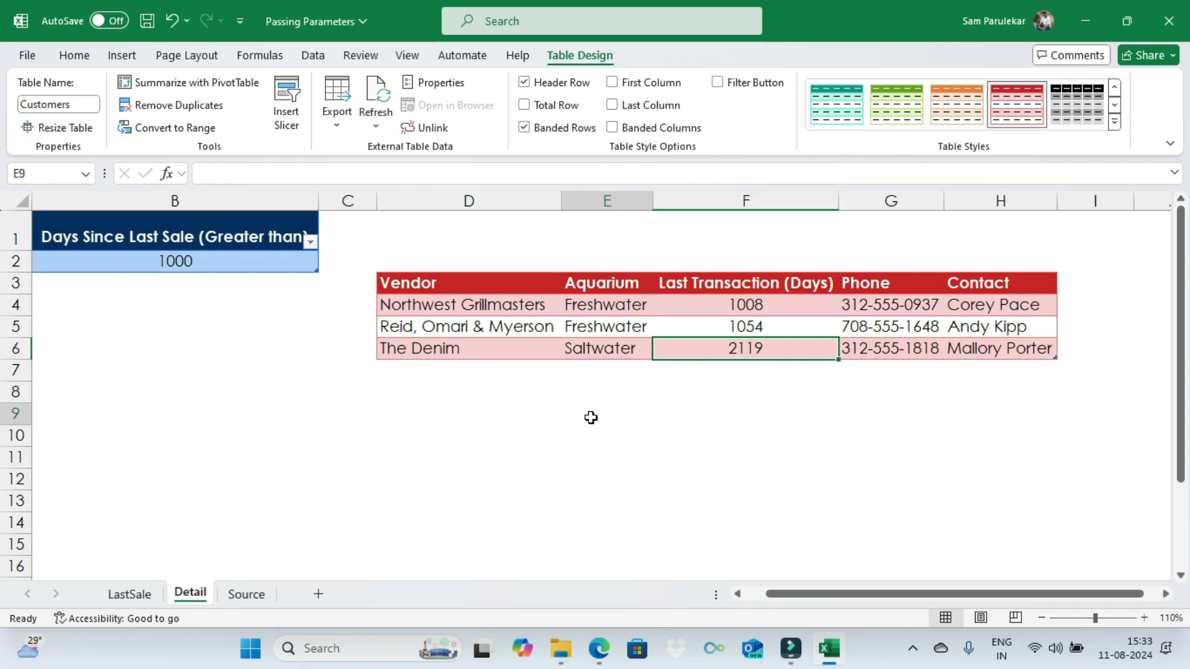